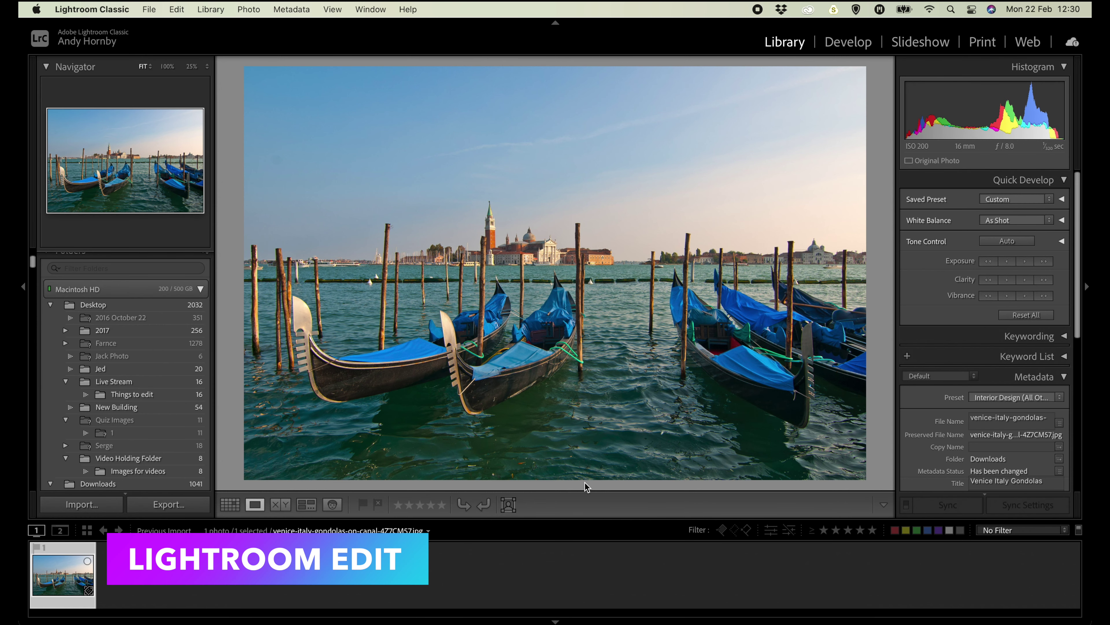
- In Develop's Basic panel, set the gondola photo's Exposure to -0.40 and Texture to +12
{"action": "left_click", "coordinate": [848, 42]}
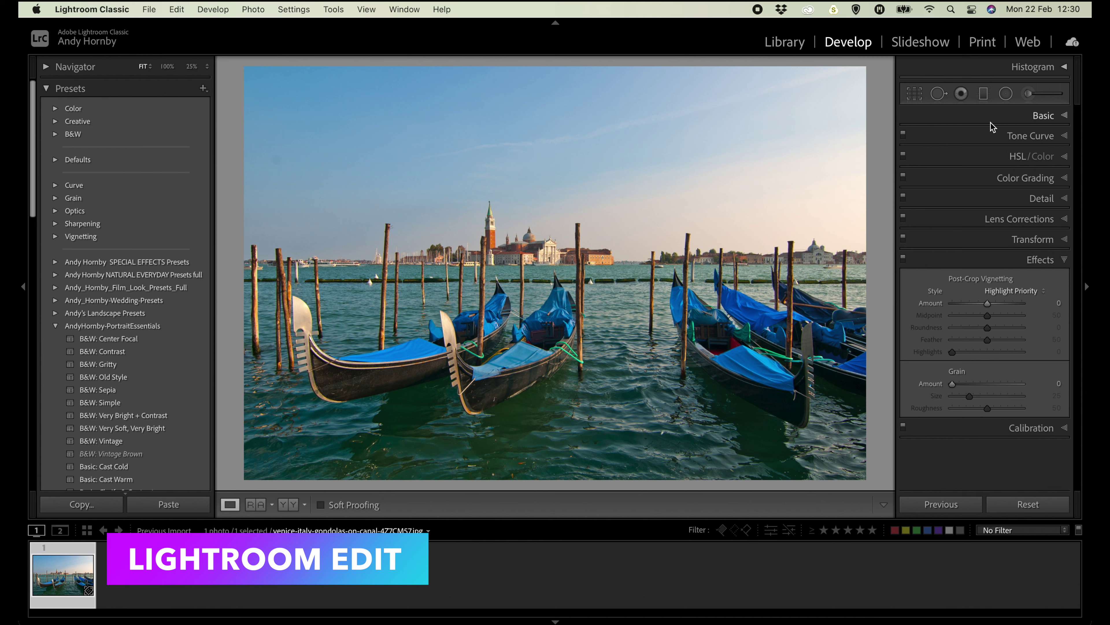
{"action": "left_click", "coordinate": [1063, 126]}
{"action": "left_click", "coordinate": [1062, 116]}
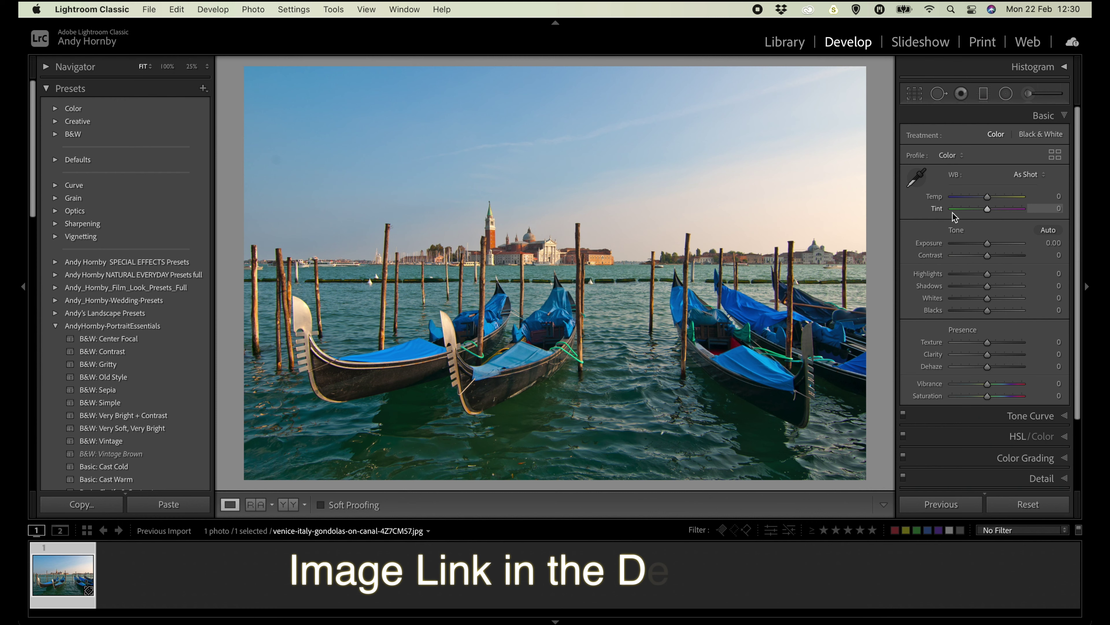
{"action": "left_click_drag", "start_coordinate": [987, 244], "coordinate": [984, 246]}
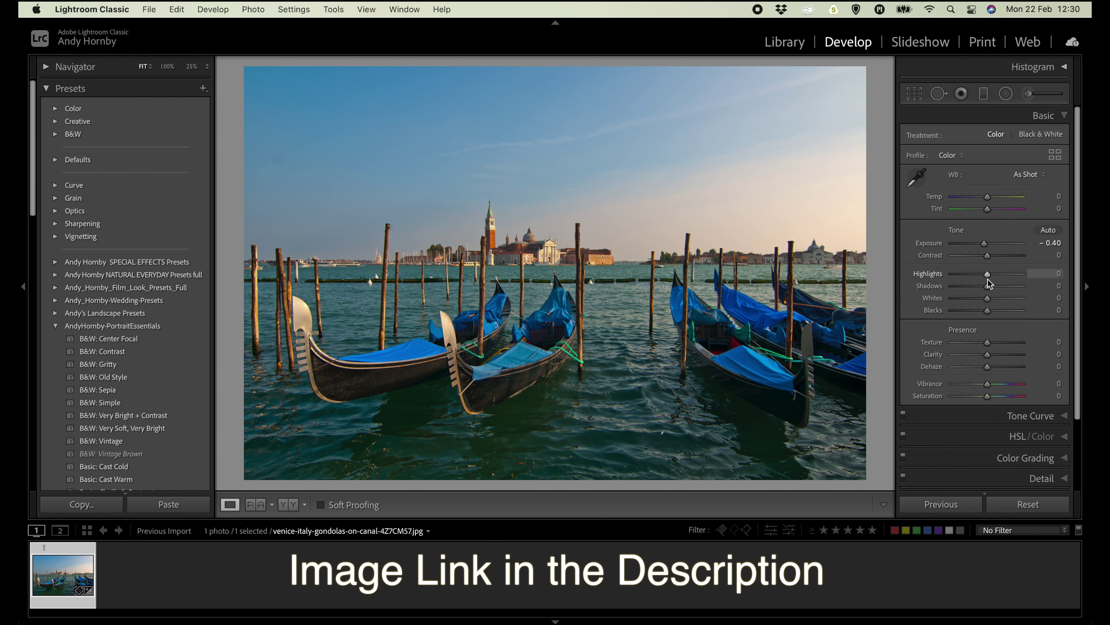
{"action": "scroll", "coordinate": [990, 351], "scroll_direction": "down", "scroll_amount": 1}
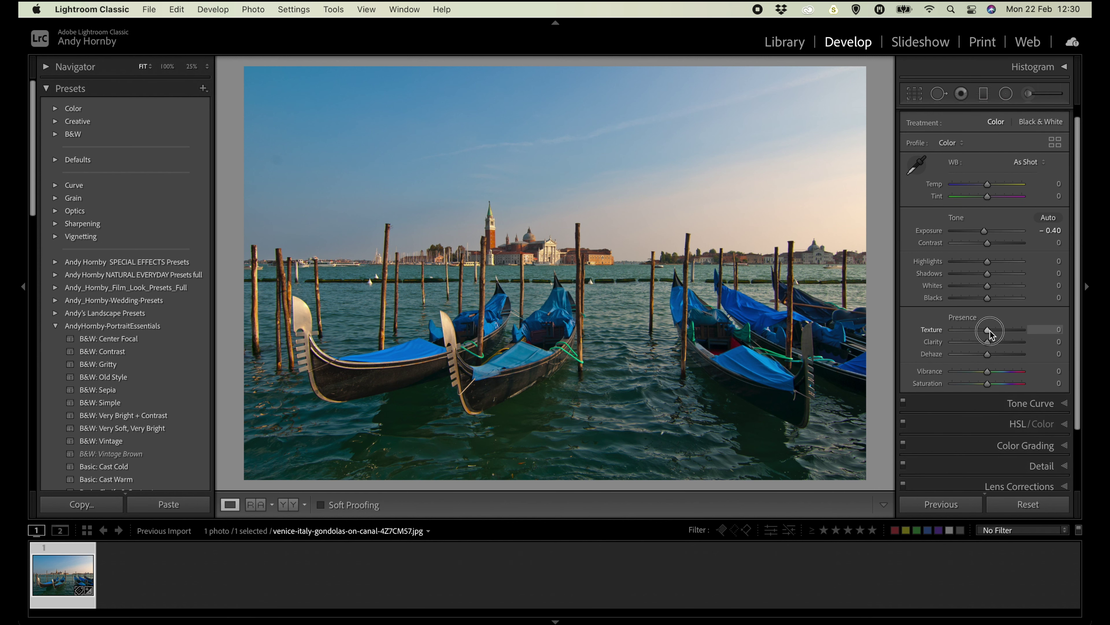
{"action": "left_click_drag", "start_coordinate": [990, 330], "coordinate": [993, 331]}
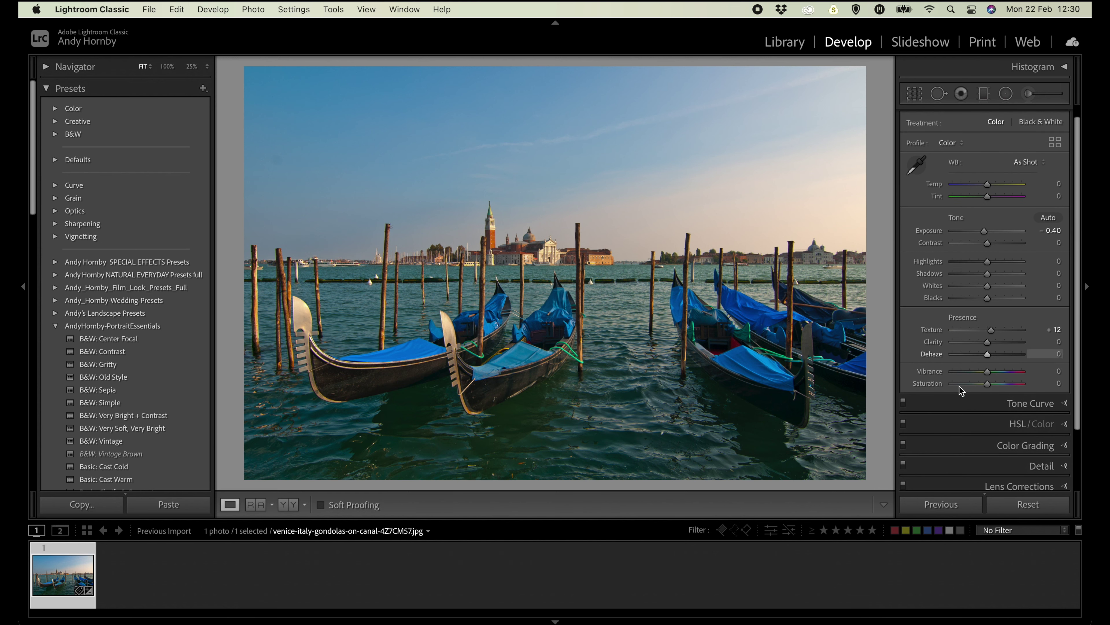
{"action": "scroll", "coordinate": [958, 404], "scroll_direction": "down", "scroll_amount": 5}
{"action": "scroll", "coordinate": [958, 404], "scroll_direction": "up", "scroll_amount": 6}
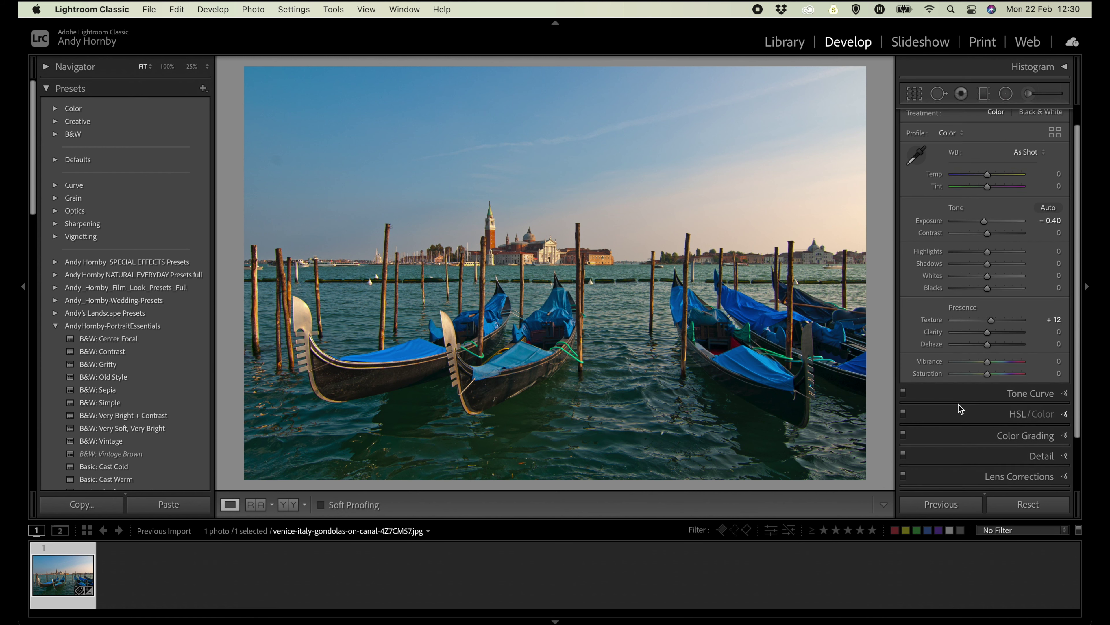
- Edit a copy of the gondola photo with Lightroom adjustments in Adobe Photoshop 2021
{"action": "right_click", "coordinate": [53, 573]}
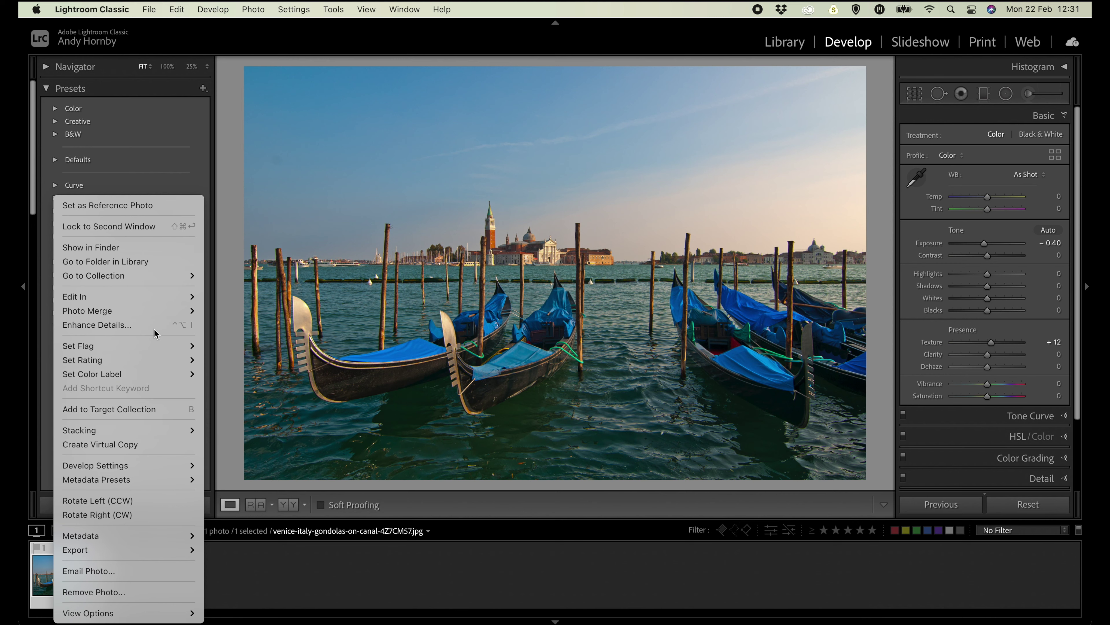
{"action": "mouse_move", "coordinate": [162, 301]}
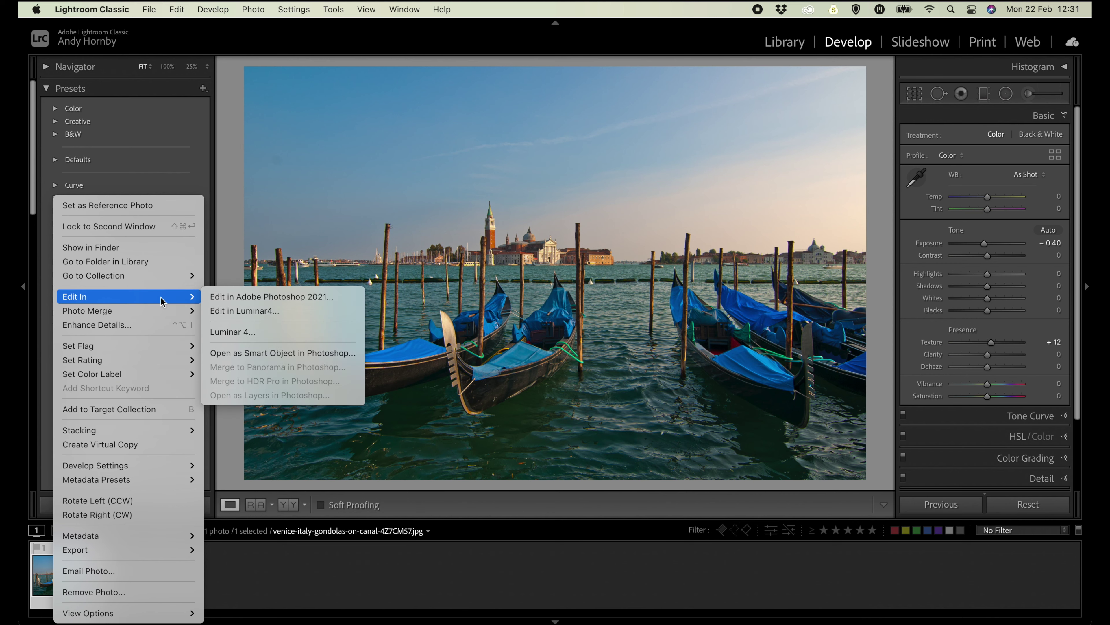
{"action": "left_click", "coordinate": [251, 300]}
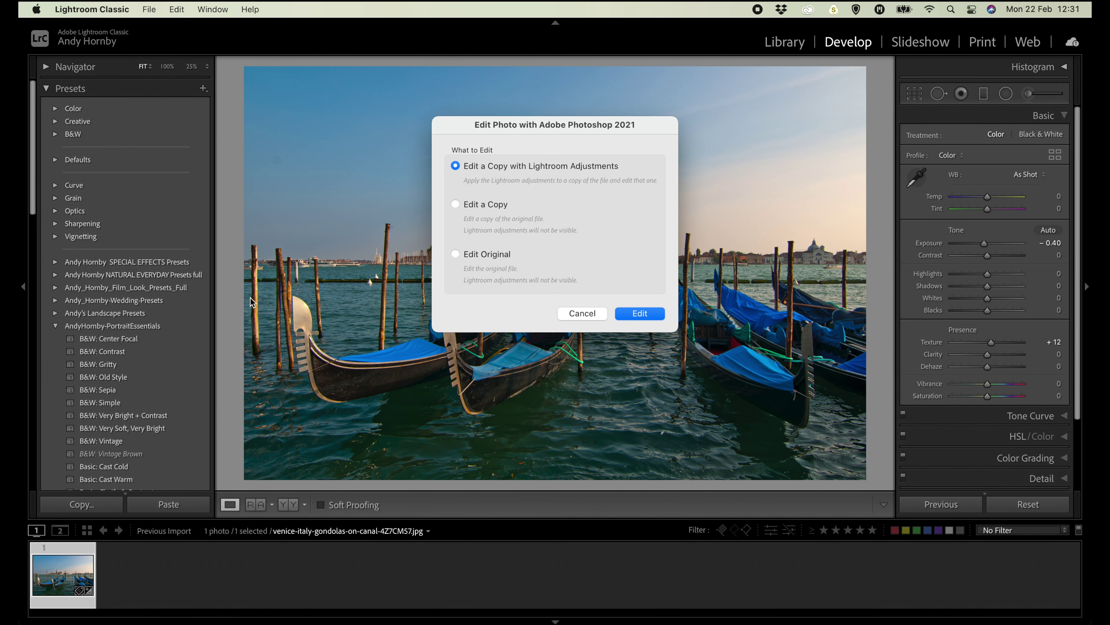
{"action": "left_click", "coordinate": [646, 311]}
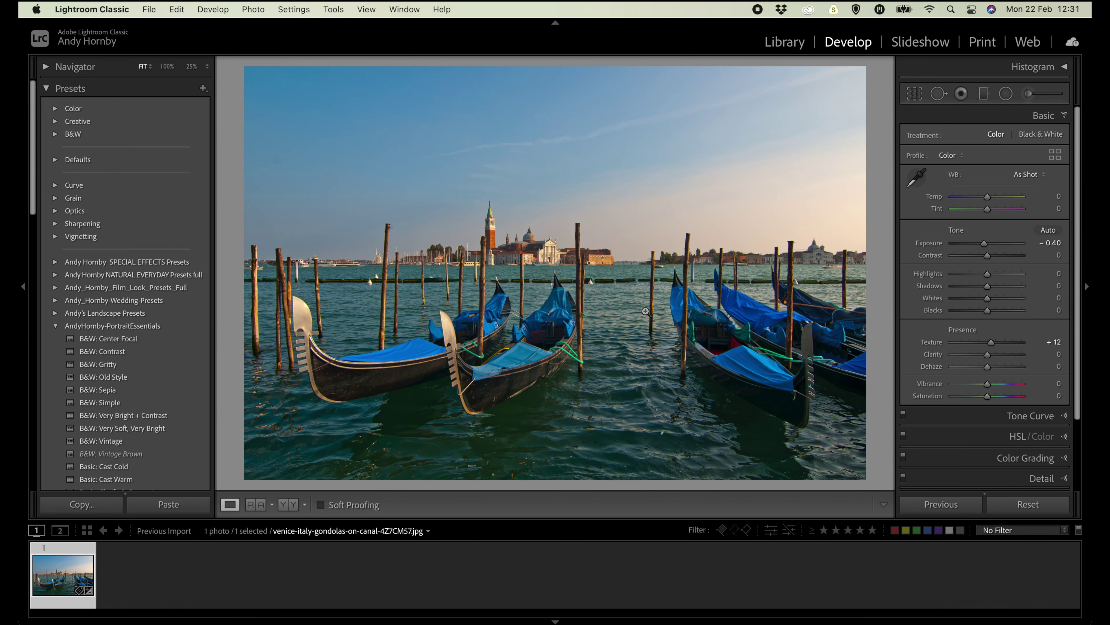
- Duplicate the gondola layer and open Sky Replacement, with its dialog moved to the right side
{"action": "key", "text": "super+e"}
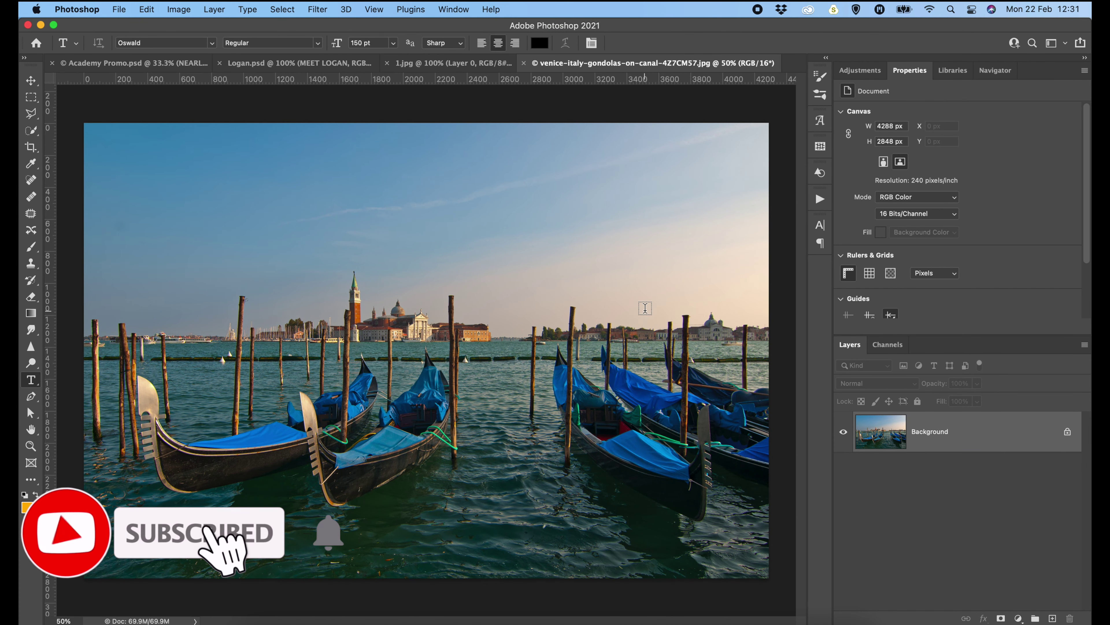
{"action": "key", "text": "super+j"}
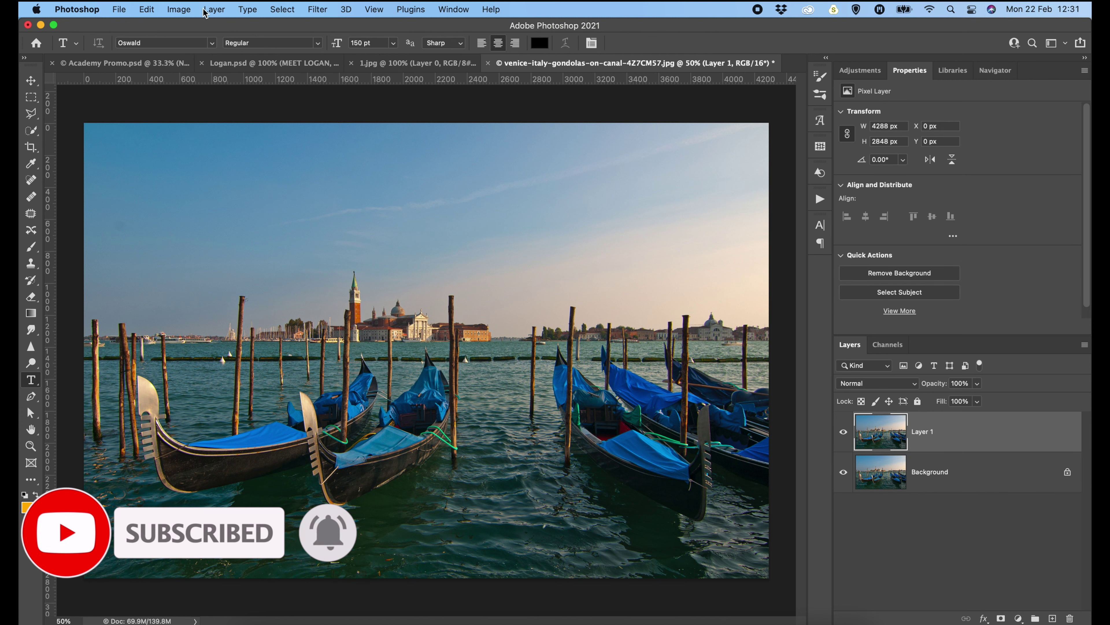
{"action": "left_click", "coordinate": [146, 9]}
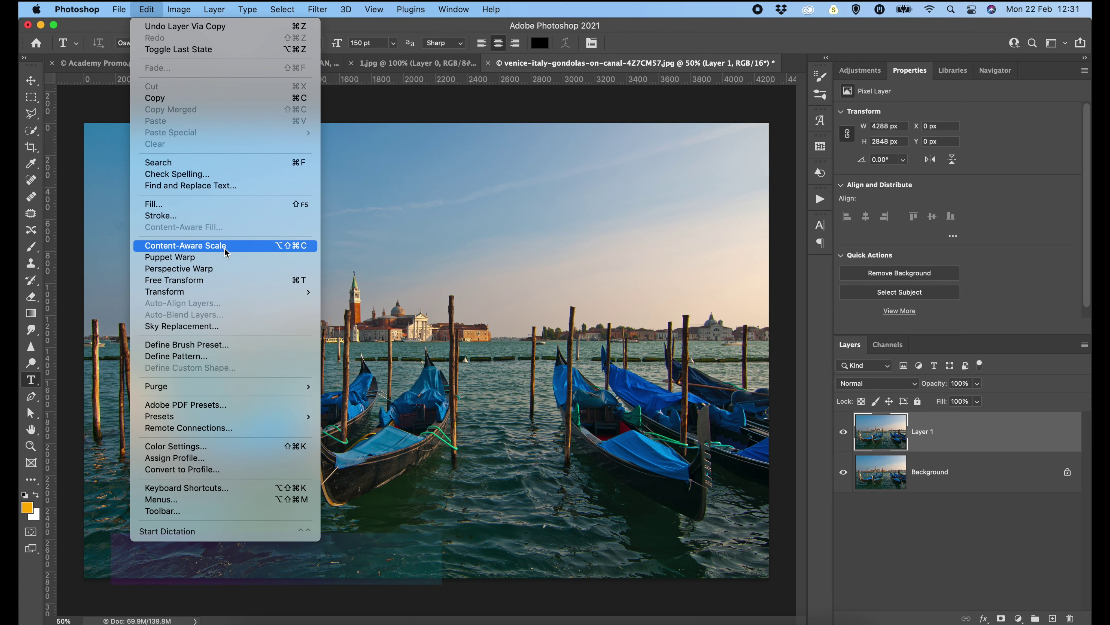
{"action": "left_click", "coordinate": [241, 330]}
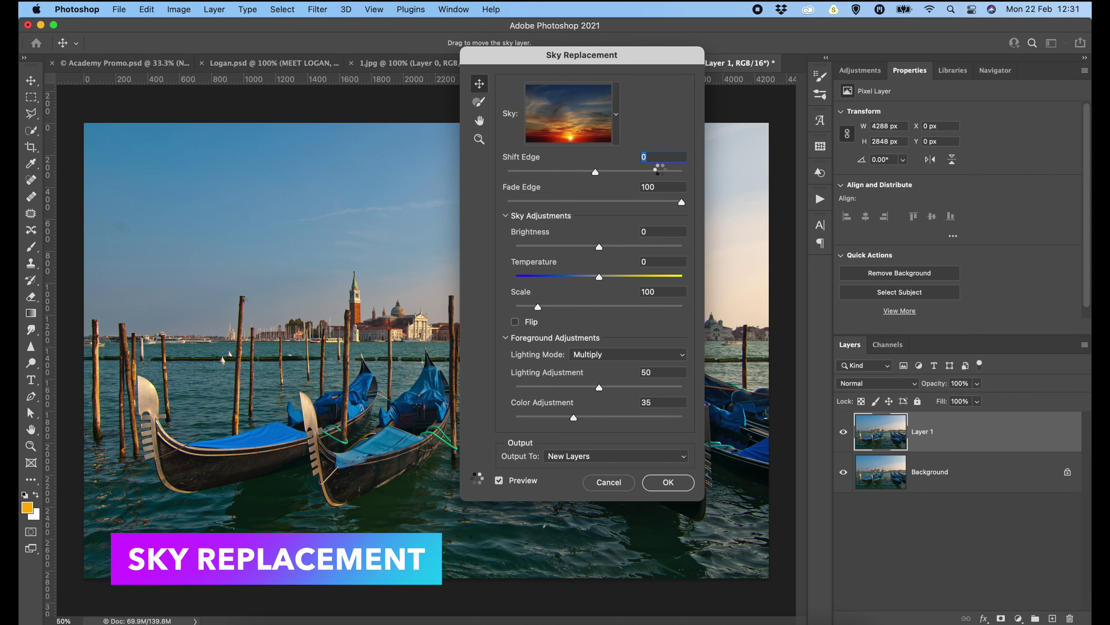
{"action": "left_click_drag", "start_coordinate": [600, 54], "coordinate": [942, 38]}
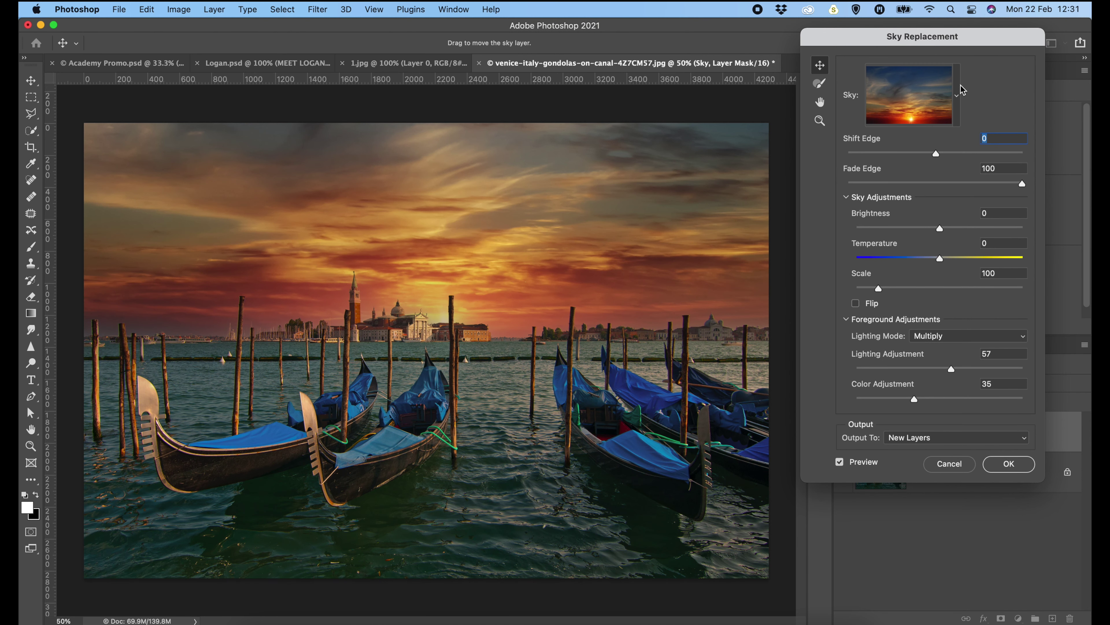
- Preview red, blue-to-orange and pink-cloud skies from the Sunsets presets, settling on the orange-clouded sunset
{"action": "left_click", "coordinate": [957, 95]}
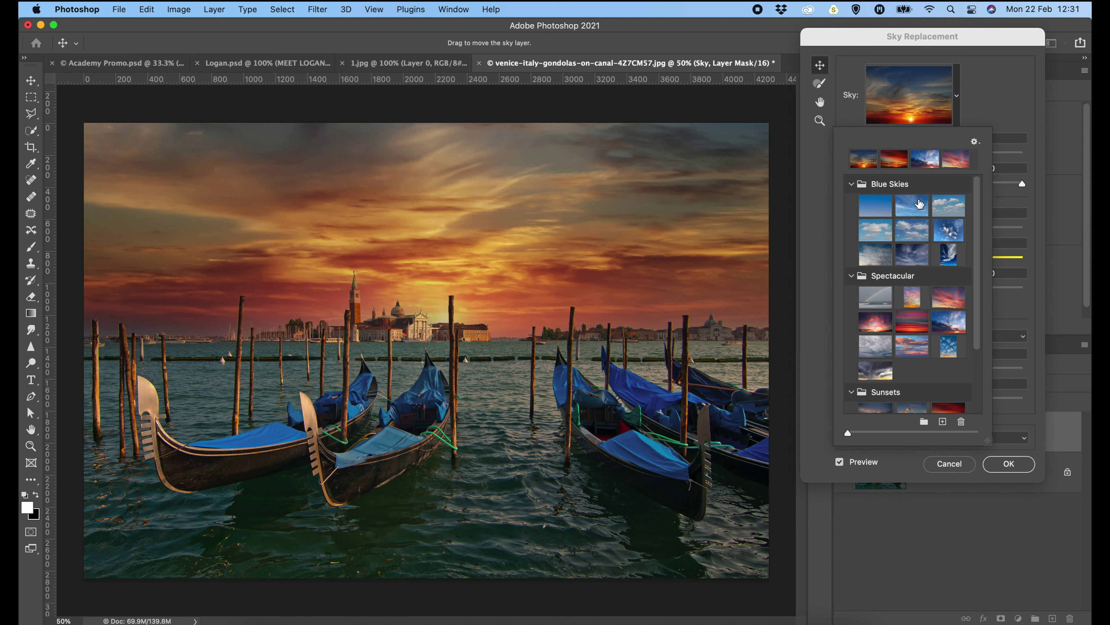
{"action": "scroll", "coordinate": [919, 204], "scroll_direction": "down", "scroll_amount": 4}
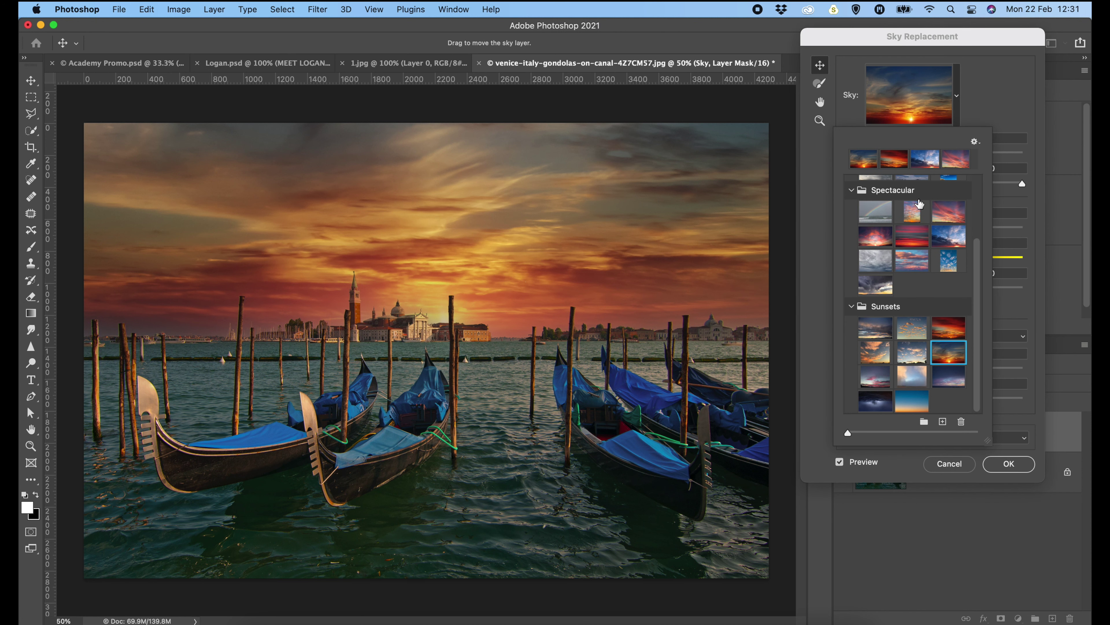
{"action": "left_click", "coordinate": [949, 328]}
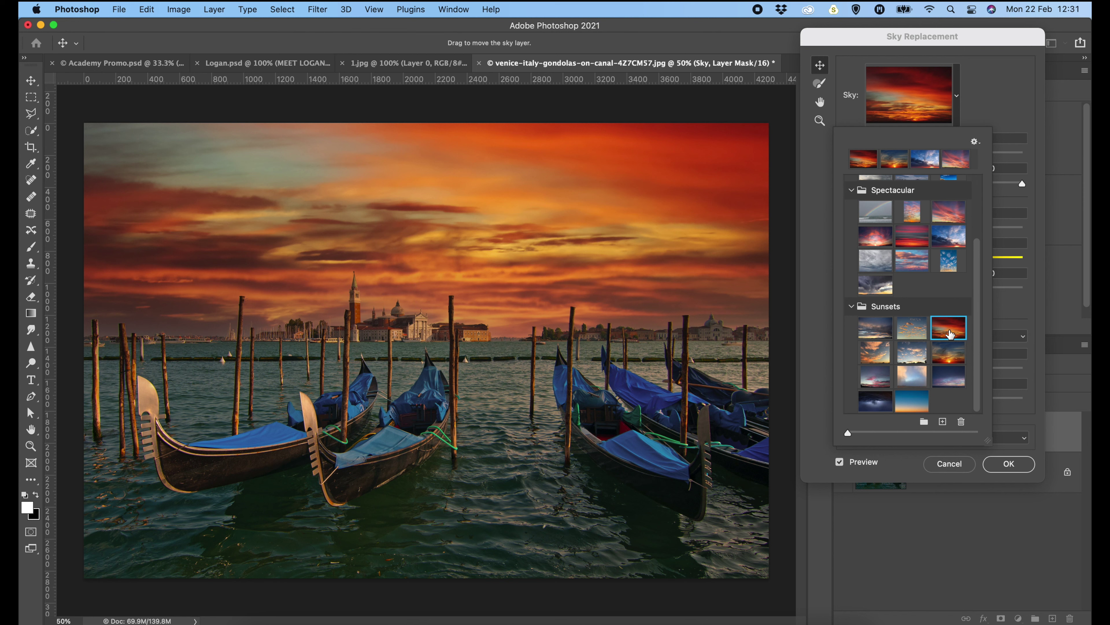
{"action": "left_click", "coordinate": [911, 403]}
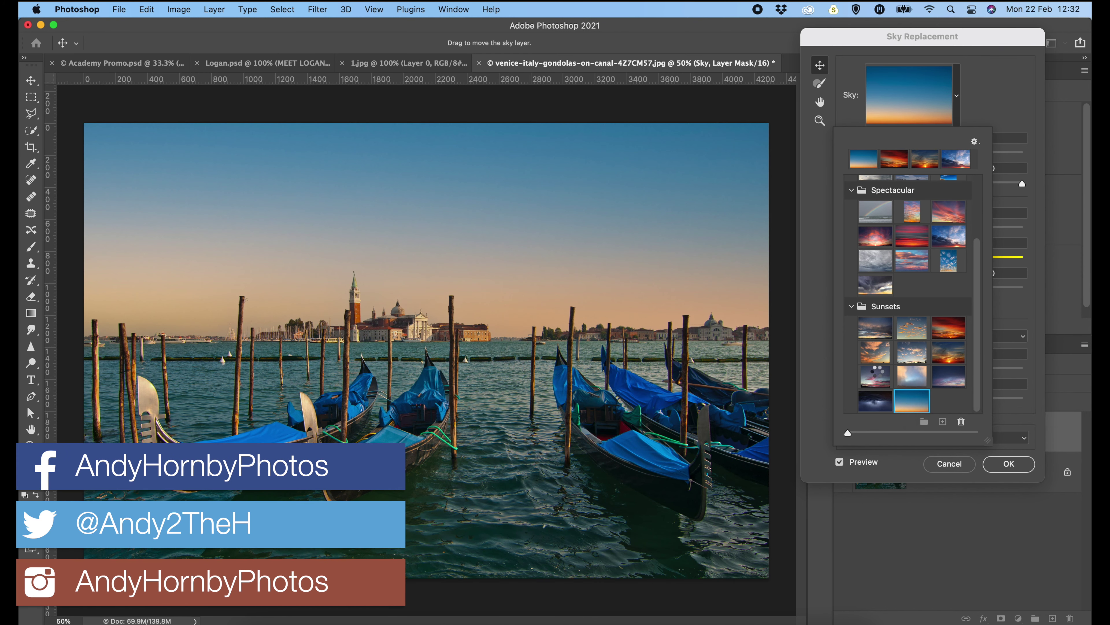
{"action": "left_click", "coordinate": [877, 375]}
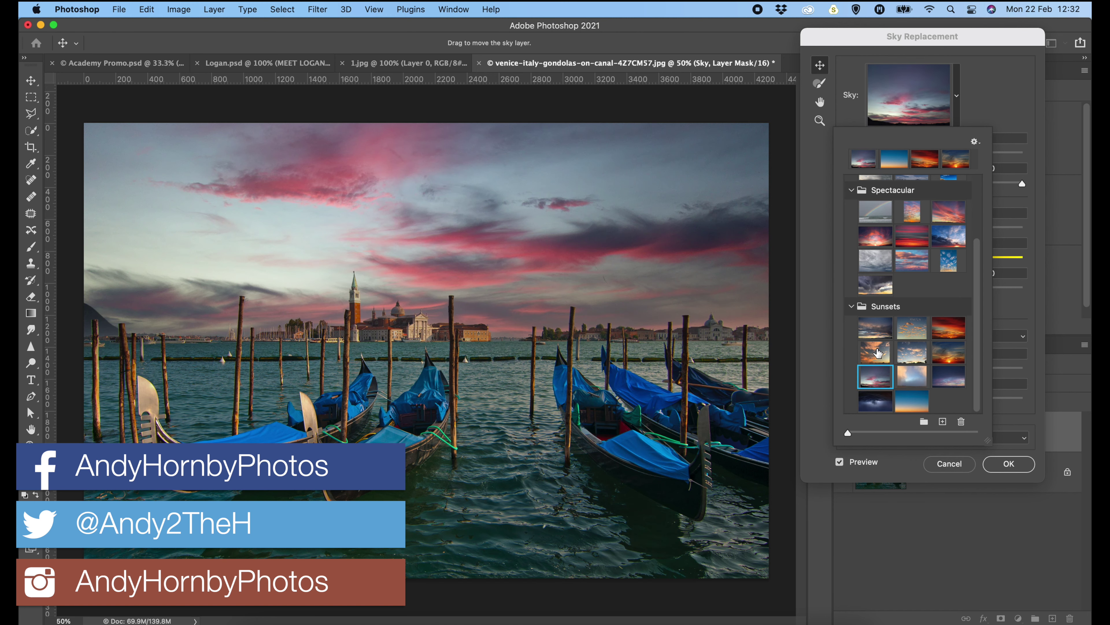
{"action": "left_click", "coordinate": [877, 352]}
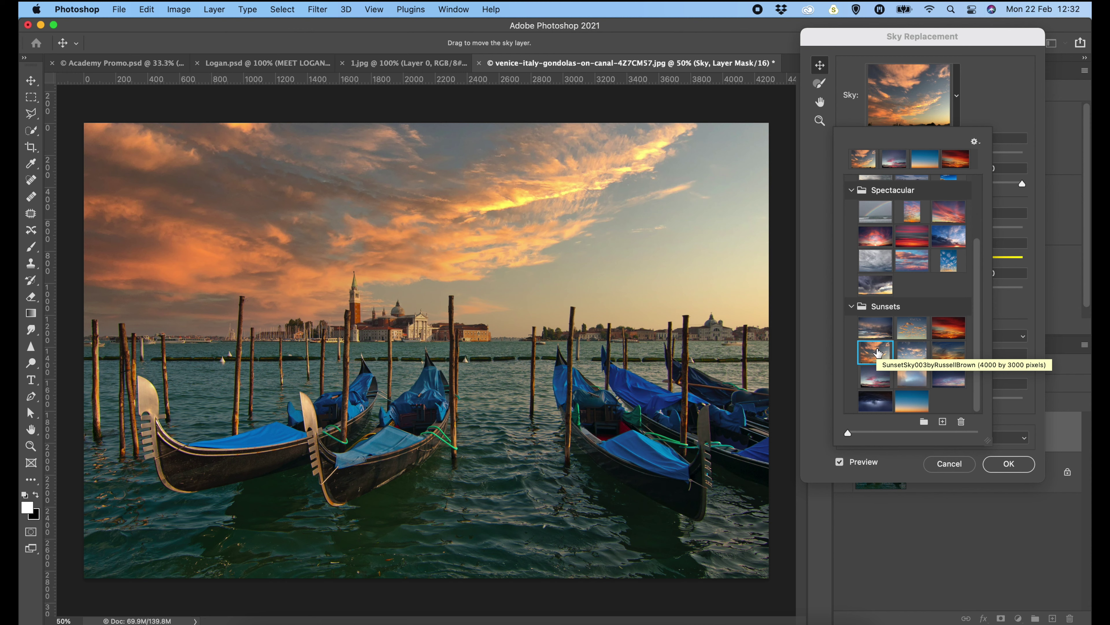
- Import Malibu Sunset.jpg as a new sky preset named 'Malibu Sunset'
{"action": "left_click", "coordinate": [942, 421]}
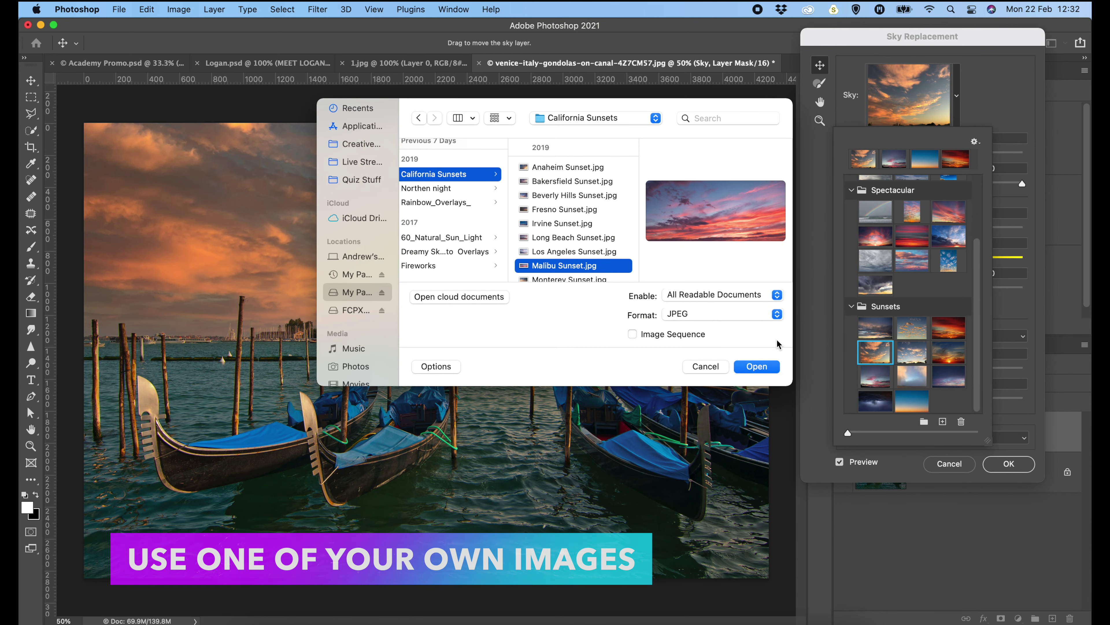
{"action": "left_click", "coordinate": [748, 369]}
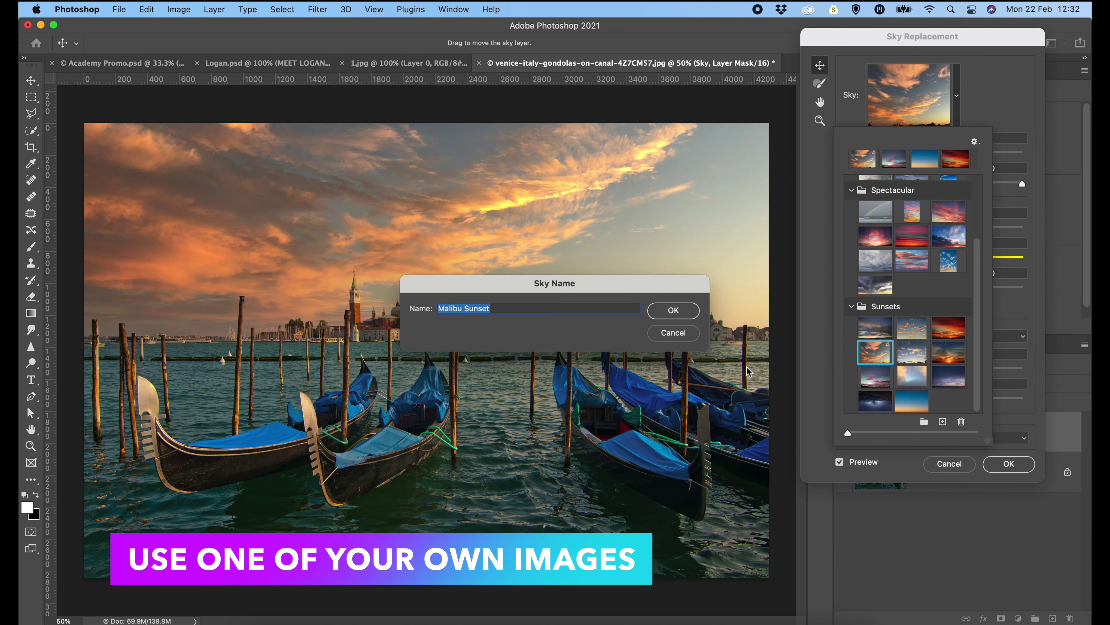
{"action": "left_click", "coordinate": [672, 311]}
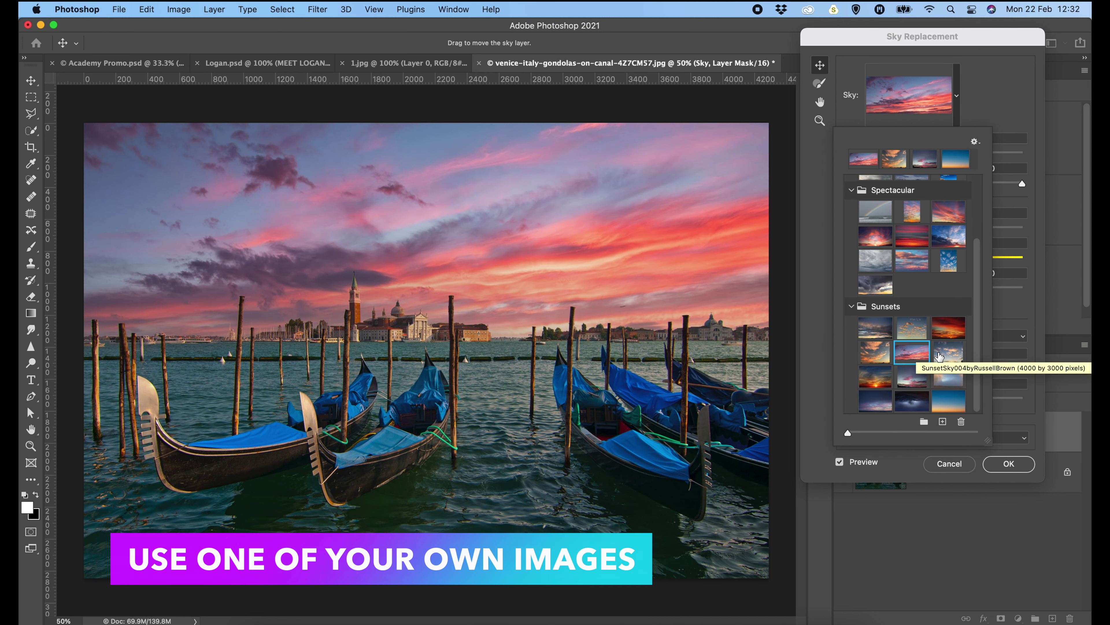
- Raise the pink sky, scale it to 129, turn off Flip, and apply the replacement
{"action": "mouse_move", "coordinate": [550, 241]}
{"action": "left_mouse_down"}
{"action": "mouse_move", "coordinate": [560, 173]}
{"action": "mouse_move", "coordinate": [566, 224]}
{"action": "mouse_move", "coordinate": [548, 231]}
{"action": "left_mouse_up"}
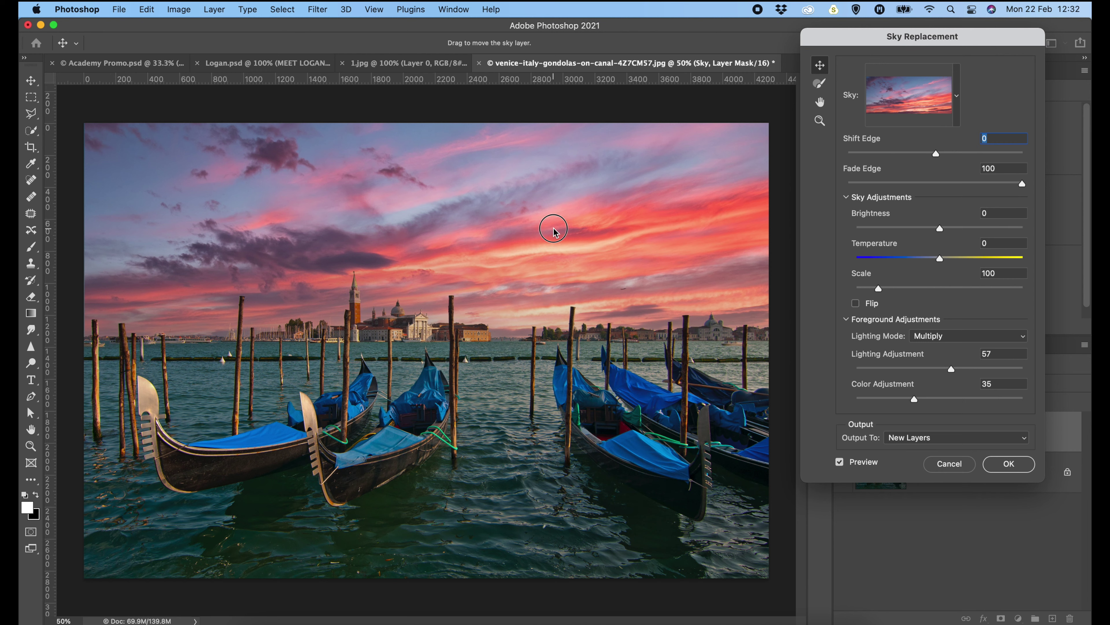
{"action": "left_click_drag", "start_coordinate": [879, 289], "coordinate": [894, 290]}
{"action": "mouse_move", "coordinate": [604, 256]}
{"action": "left_mouse_down"}
{"action": "mouse_move", "coordinate": [602, 216]}
{"action": "mouse_move", "coordinate": [602, 240]}
{"action": "left_mouse_up"}
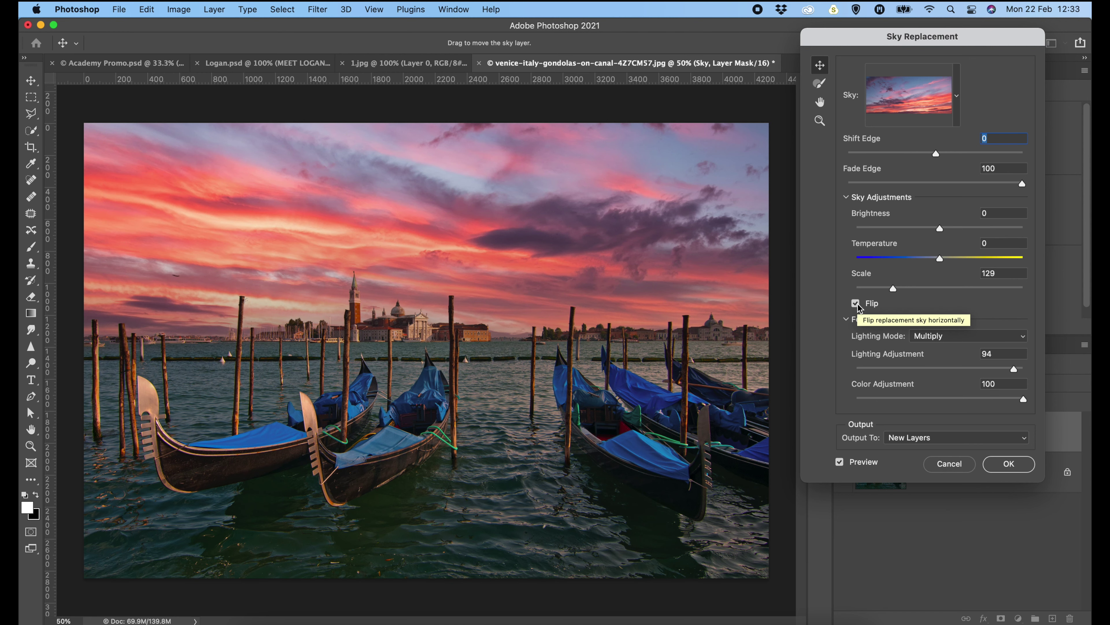
{"action": "left_click", "coordinate": [858, 306]}
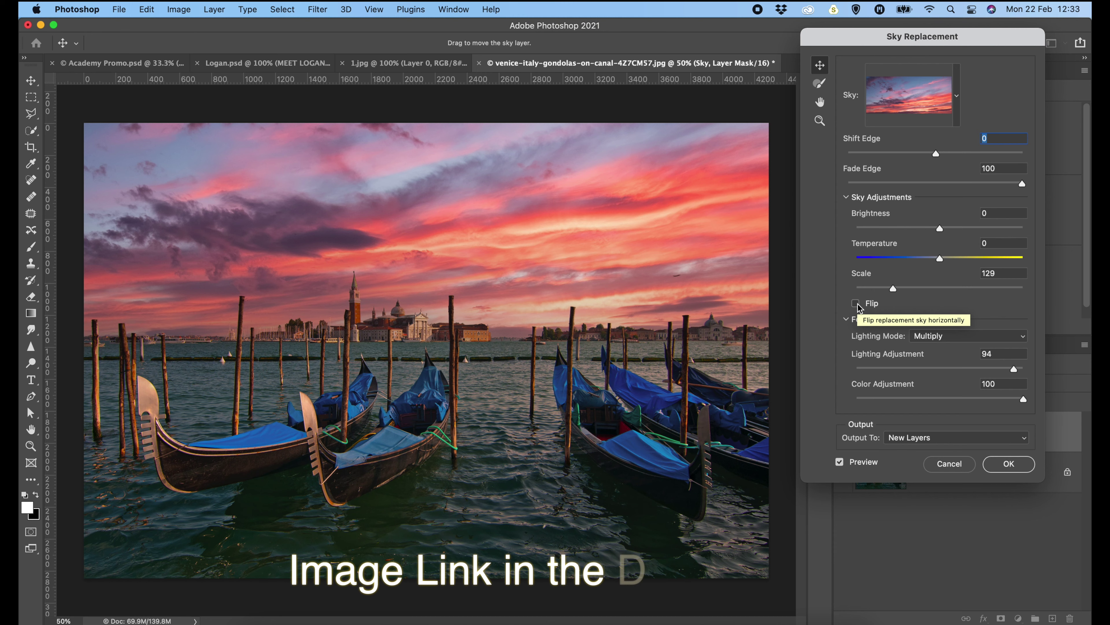
{"action": "left_click", "coordinate": [1005, 464]}
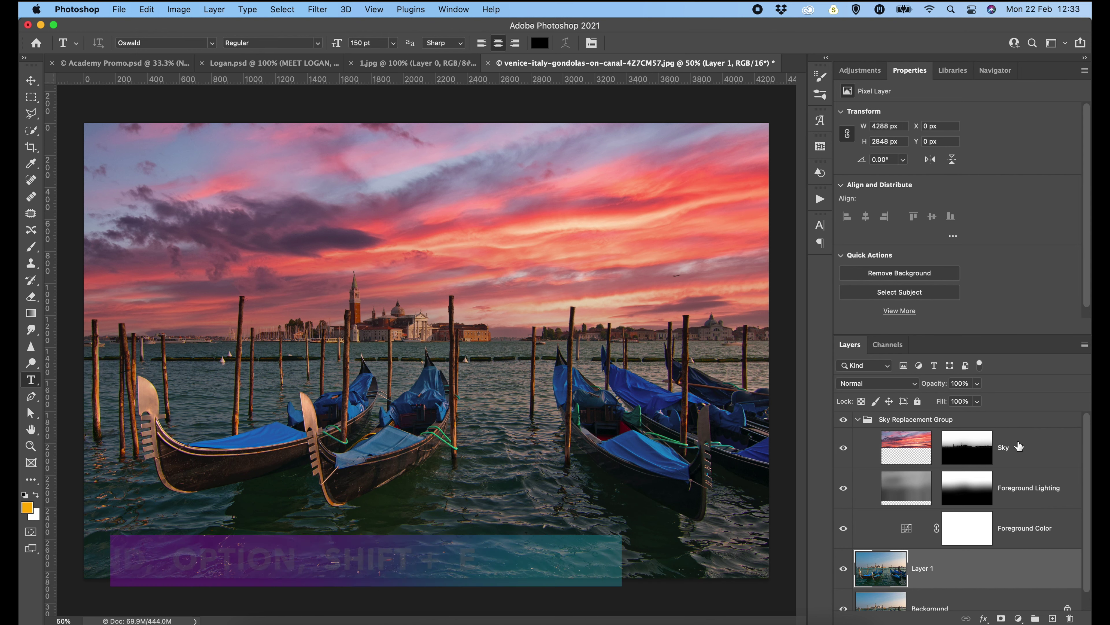
- Collapse the Sky Replacement Group, convert merged Layer 2 to a smart object, and open the Camera Raw Filter
{"action": "left_click", "coordinate": [859, 421]}
{"action": "left_click", "coordinate": [858, 421]}
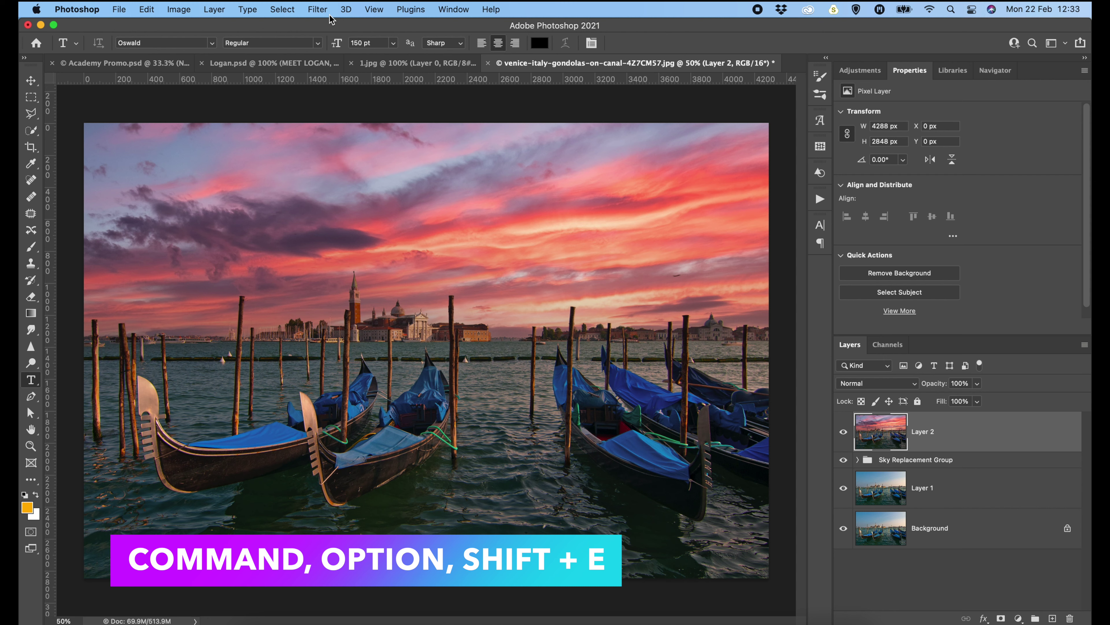
{"action": "right_click", "coordinate": [955, 432]}
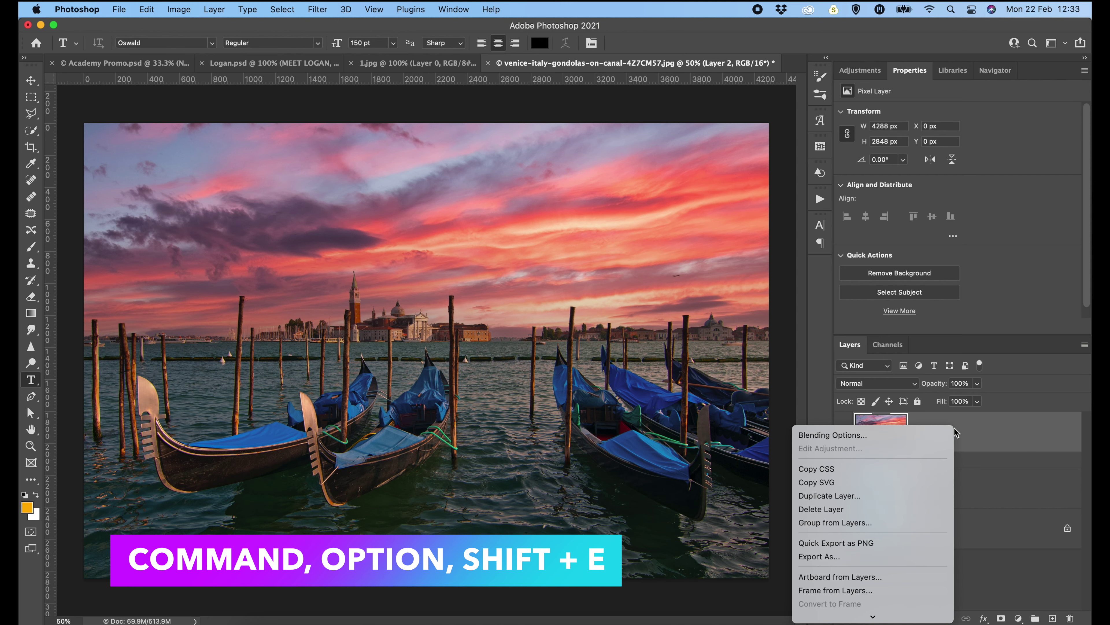
{"action": "scroll", "coordinate": [917, 463], "scroll_direction": "down", "scroll_amount": 5}
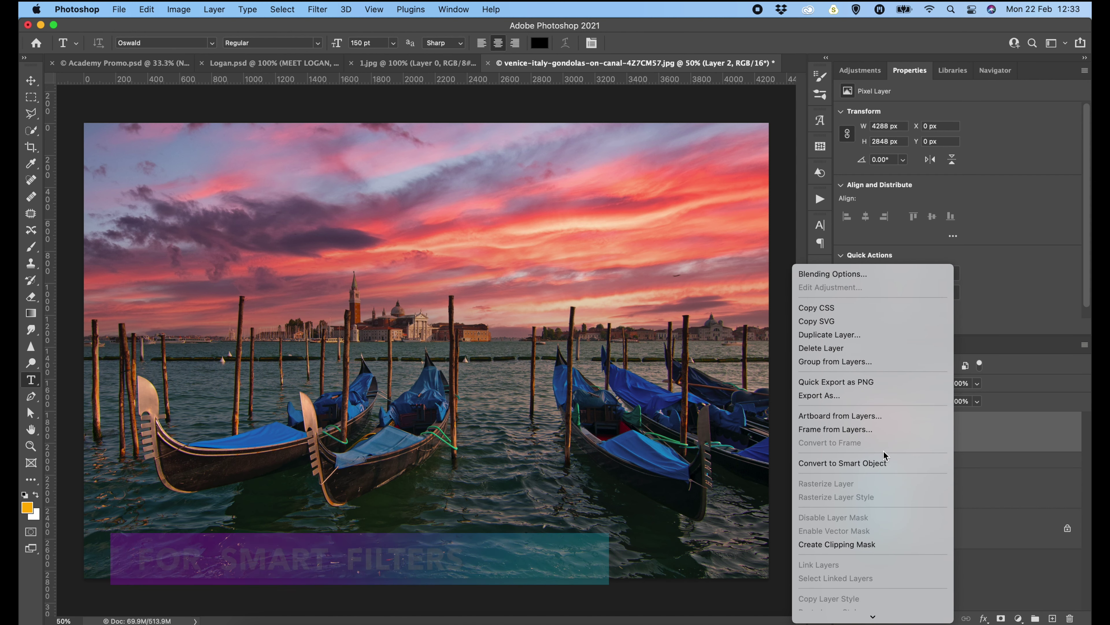
{"action": "left_click", "coordinate": [881, 463]}
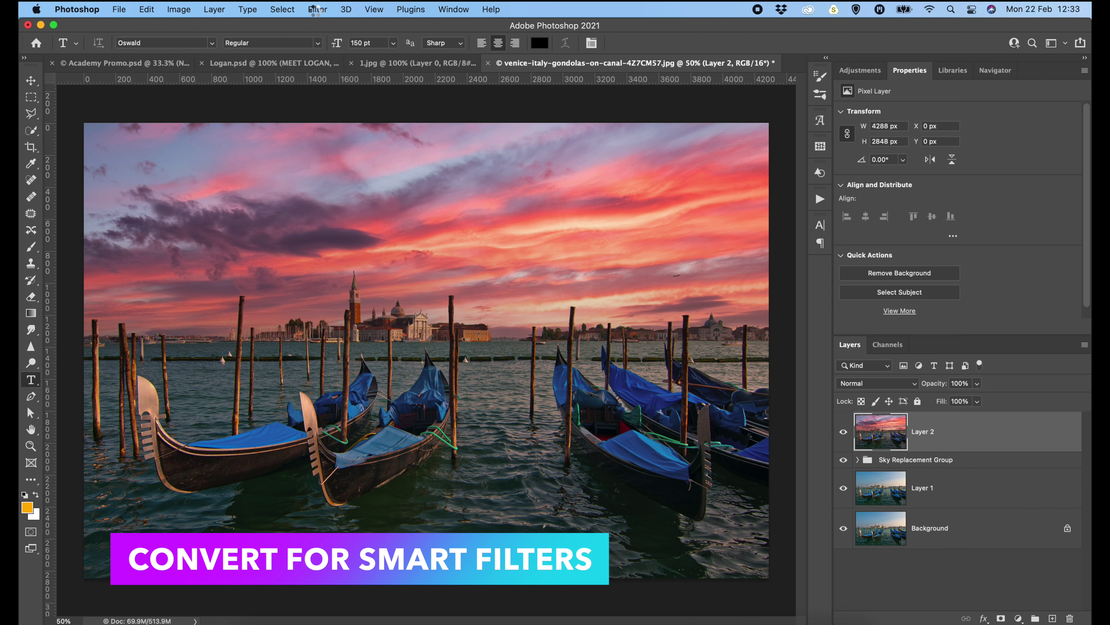
{"action": "left_click", "coordinate": [317, 11]}
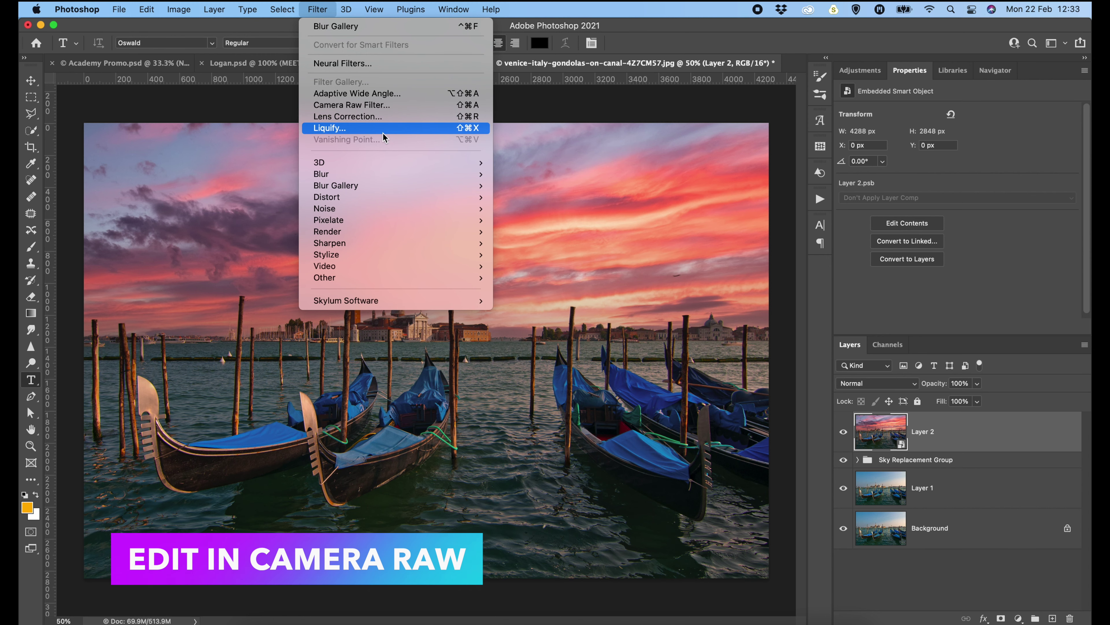
{"action": "left_click", "coordinate": [376, 106]}
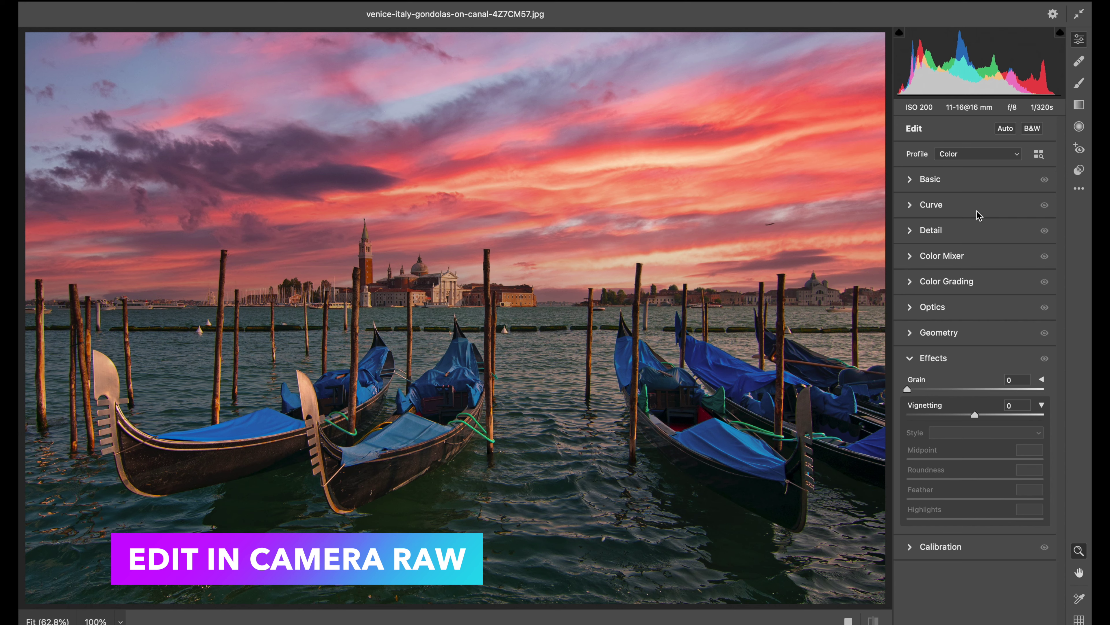
- Set Effects Vignetting to -55, Feather to 85 and Highlights to 76
{"action": "left_click_drag", "start_coordinate": [974, 414], "coordinate": [939, 416]}
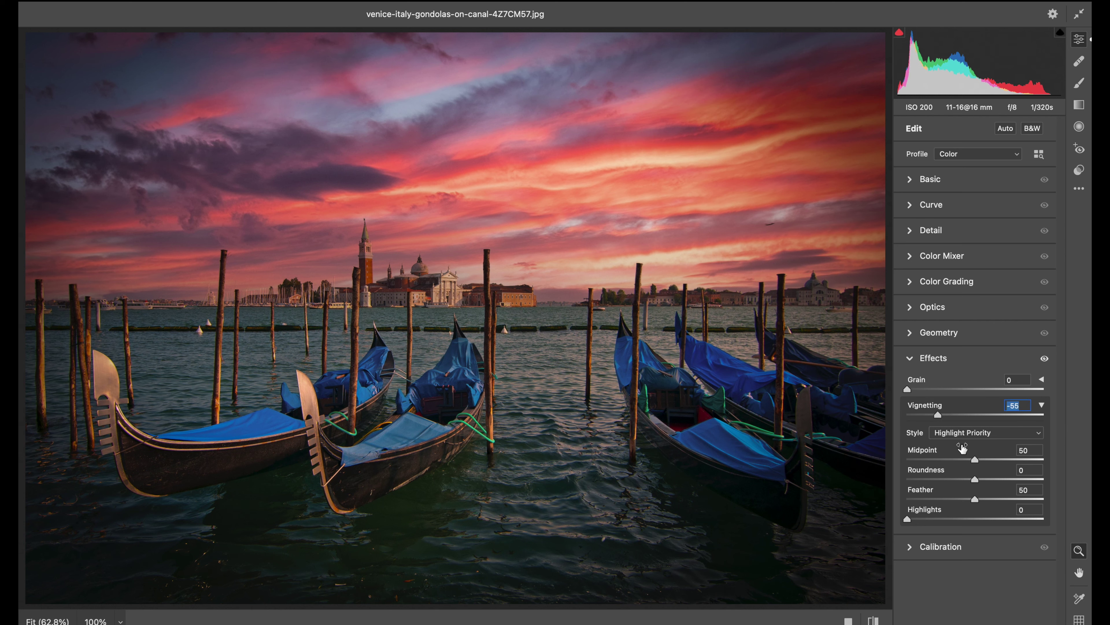
{"action": "left_click_drag", "start_coordinate": [975, 500], "coordinate": [1023, 501]}
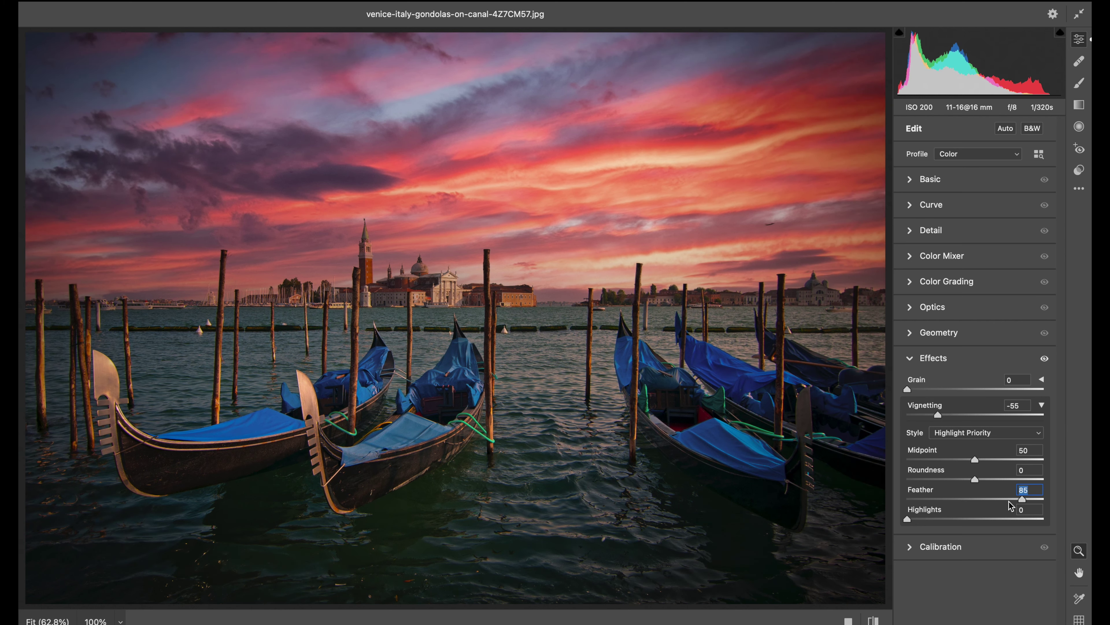
{"action": "left_click_drag", "start_coordinate": [908, 519], "coordinate": [1011, 521]}
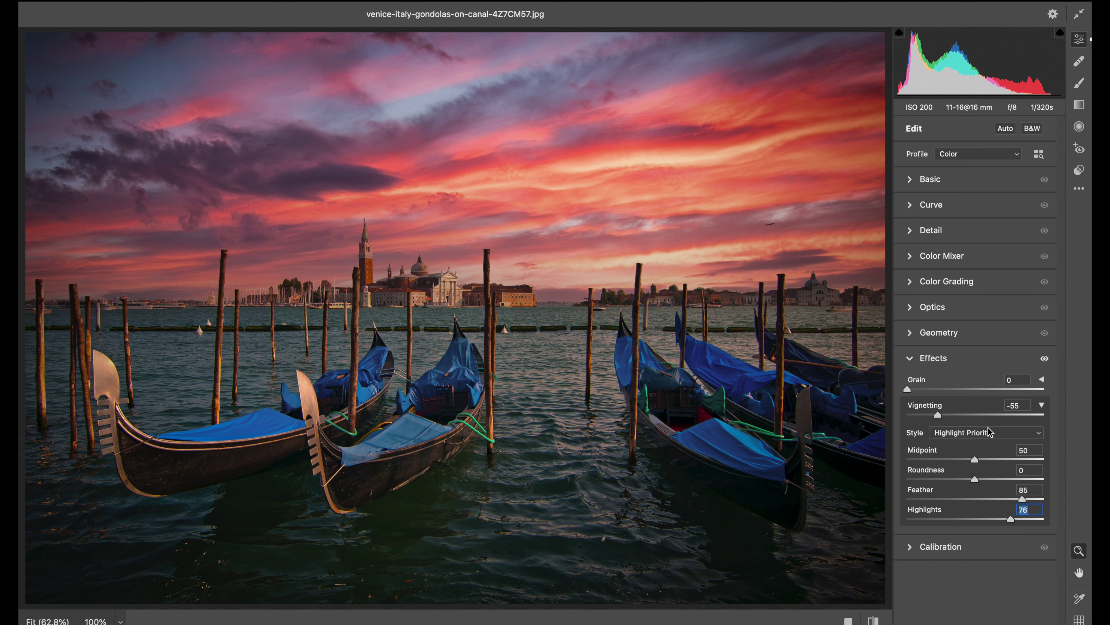
{"action": "left_click", "coordinate": [910, 309]}
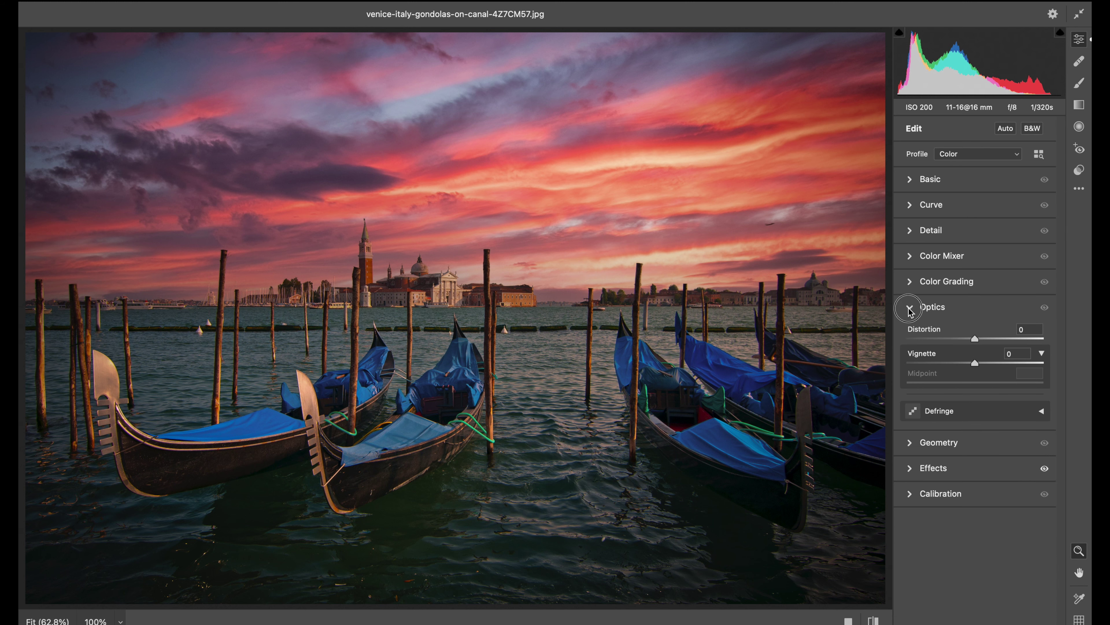
{"action": "left_click", "coordinate": [910, 309]}
- Add a water gradient (Exposure -0.40, Tint +58, Contrast +24, Dehaze +54), then a second one over the sky
{"action": "left_click", "coordinate": [1080, 104]}
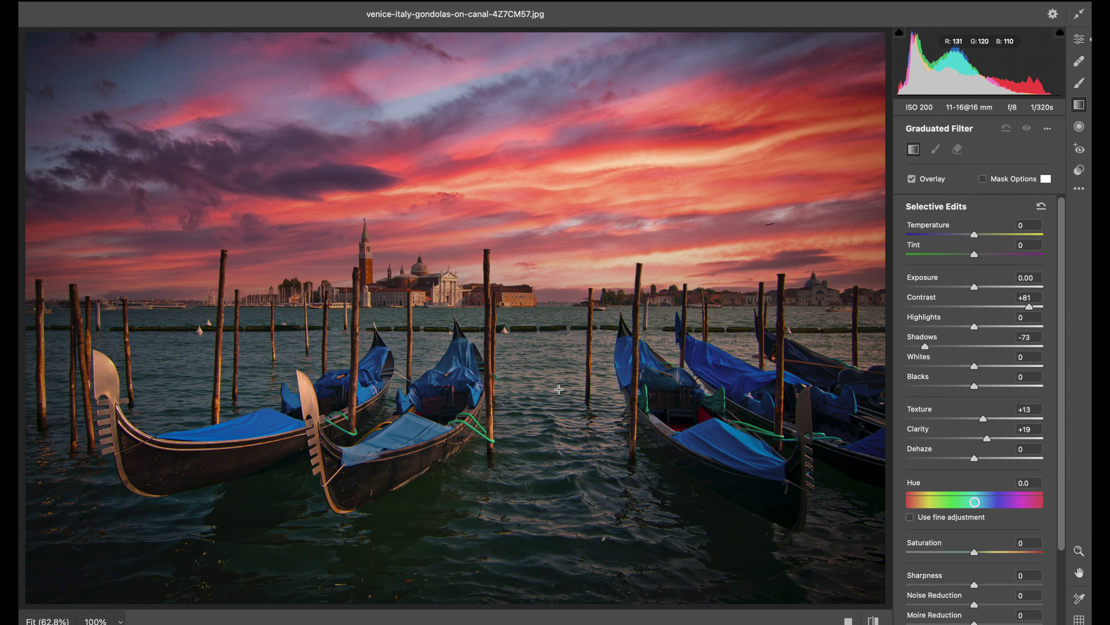
{"action": "left_click_drag", "start_coordinate": [513, 529], "coordinate": [511, 305]}
{"action": "left_click_drag", "start_coordinate": [512, 305], "coordinate": [512, 305]}
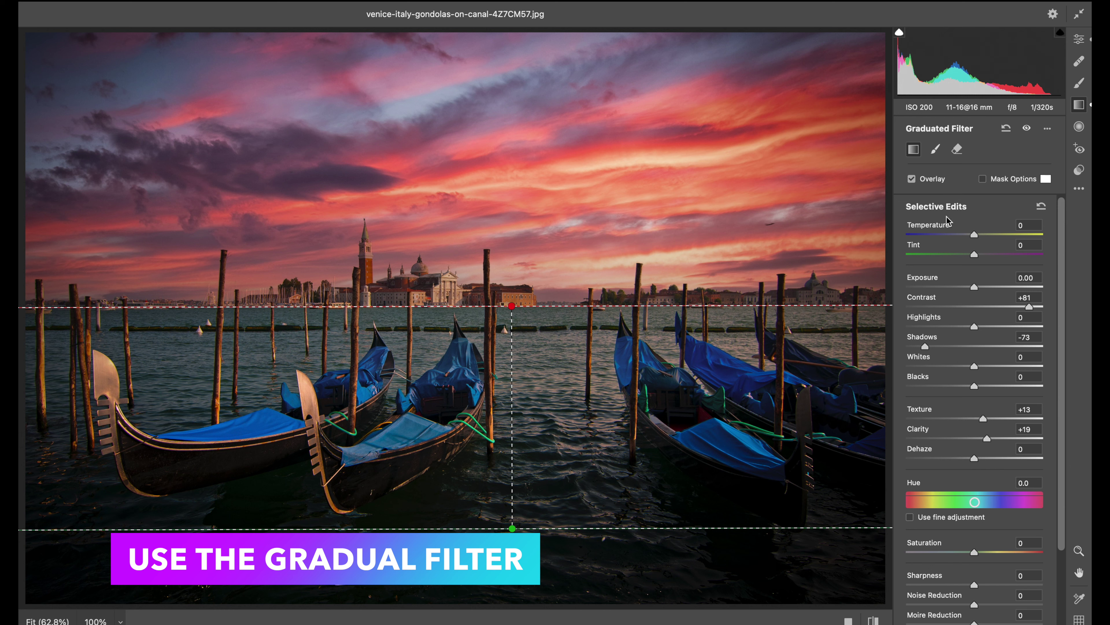
{"action": "left_click", "coordinate": [1041, 207]}
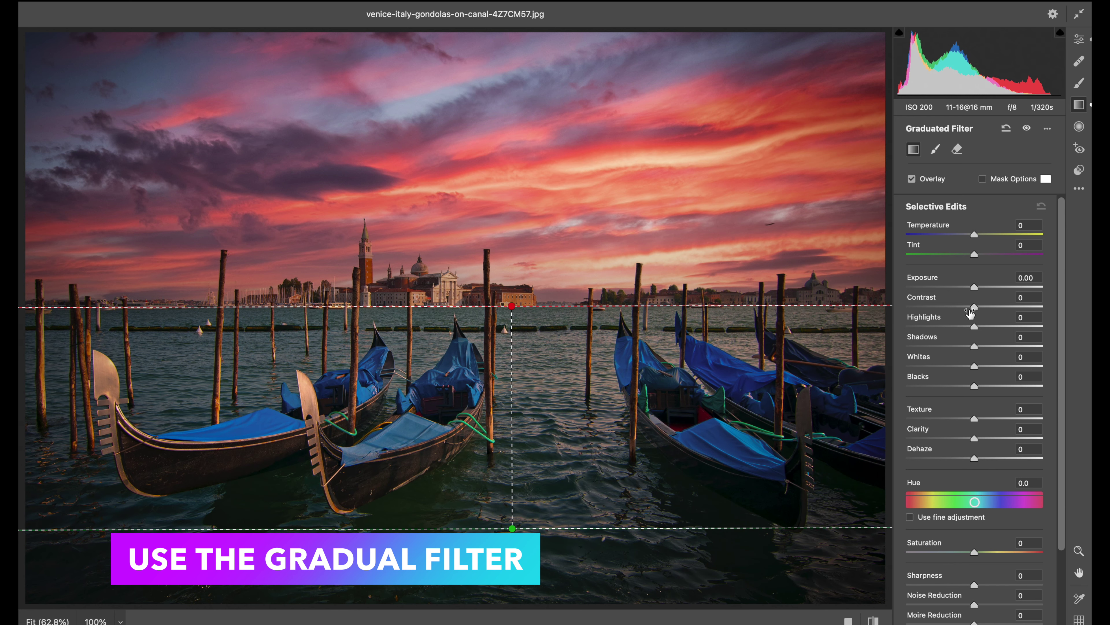
{"action": "left_click_drag", "start_coordinate": [975, 292], "coordinate": [1013, 256]}
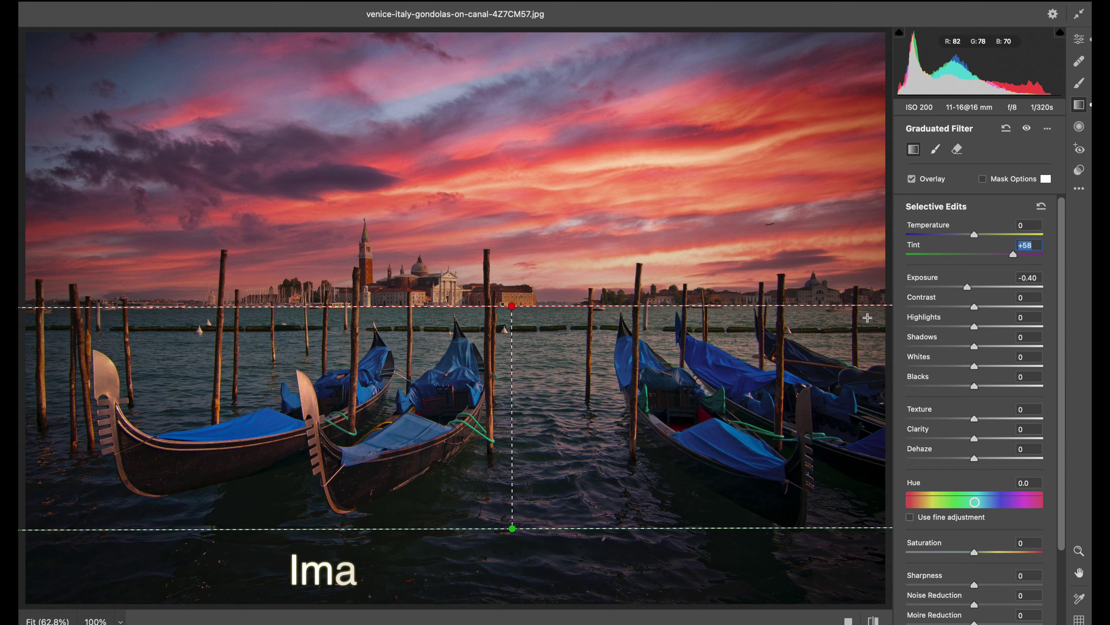
{"action": "left_click_drag", "start_coordinate": [975, 308], "coordinate": [991, 308]}
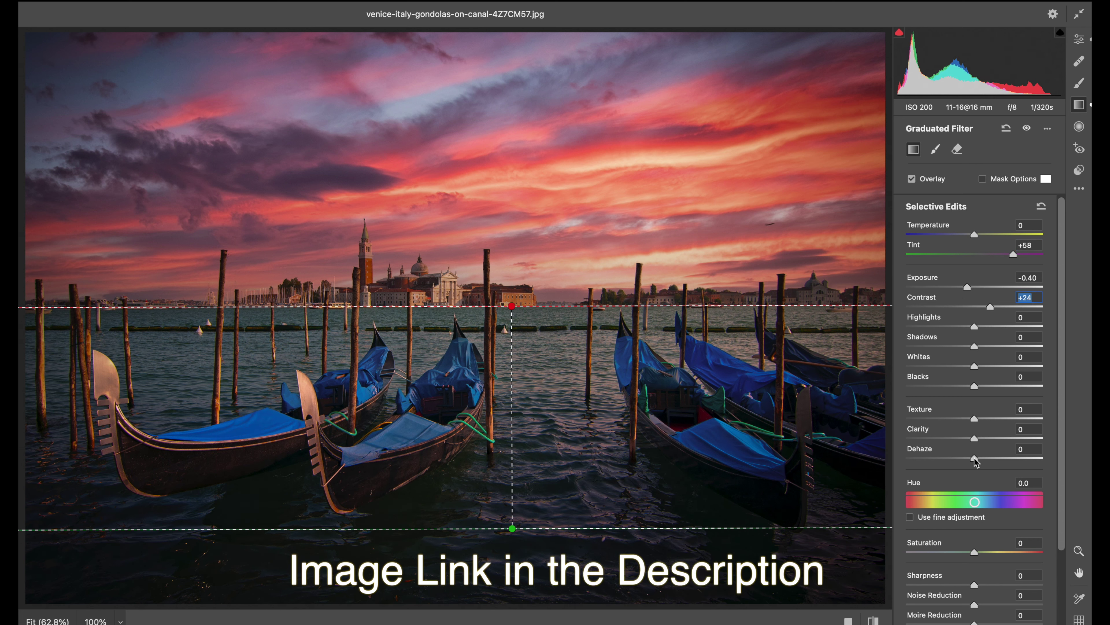
{"action": "left_click_drag", "start_coordinate": [975, 458], "coordinate": [1011, 457]}
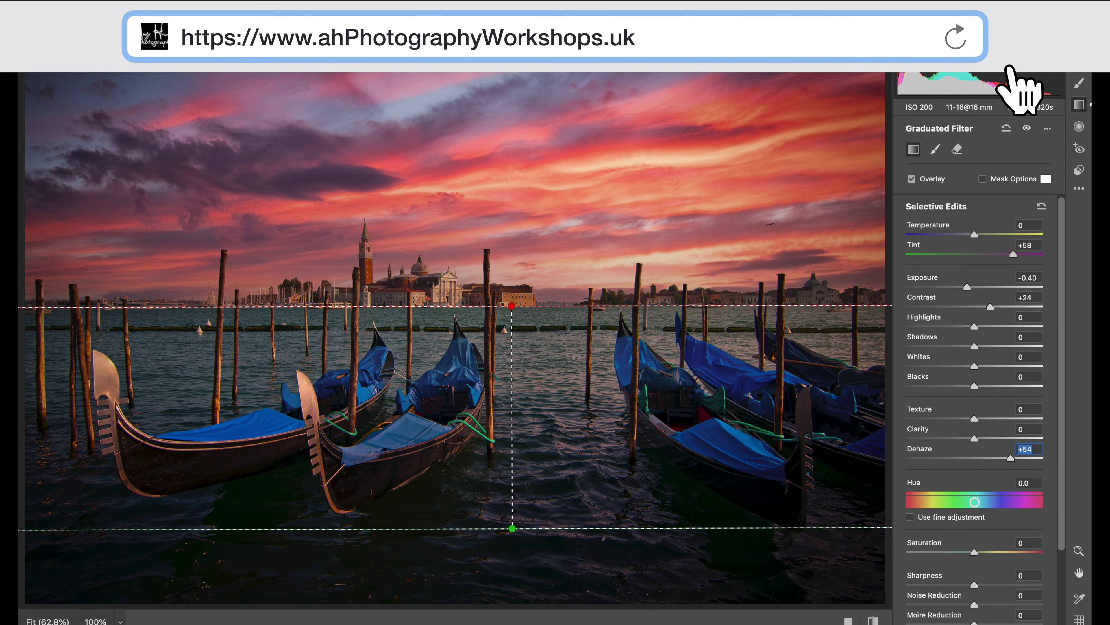
{"action": "left_click_drag", "start_coordinate": [540, 74], "coordinate": [540, 276]}
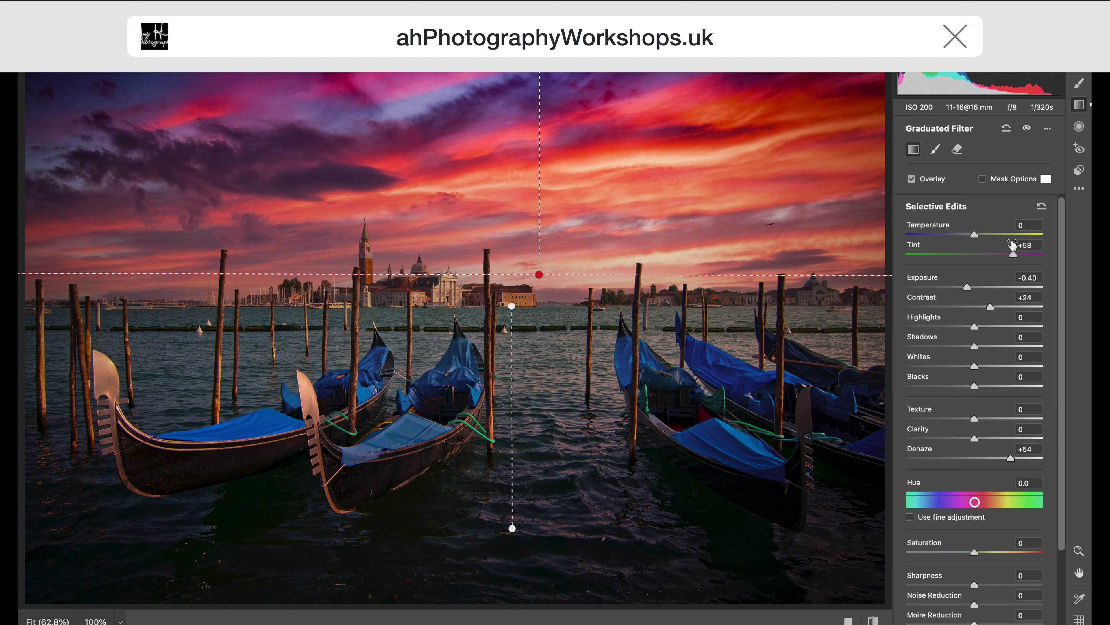
- Reset the sky gradient, then set Dehaze +14, Temperature -41, Texture -42 and Clarity -11
{"action": "left_click", "coordinate": [1041, 206]}
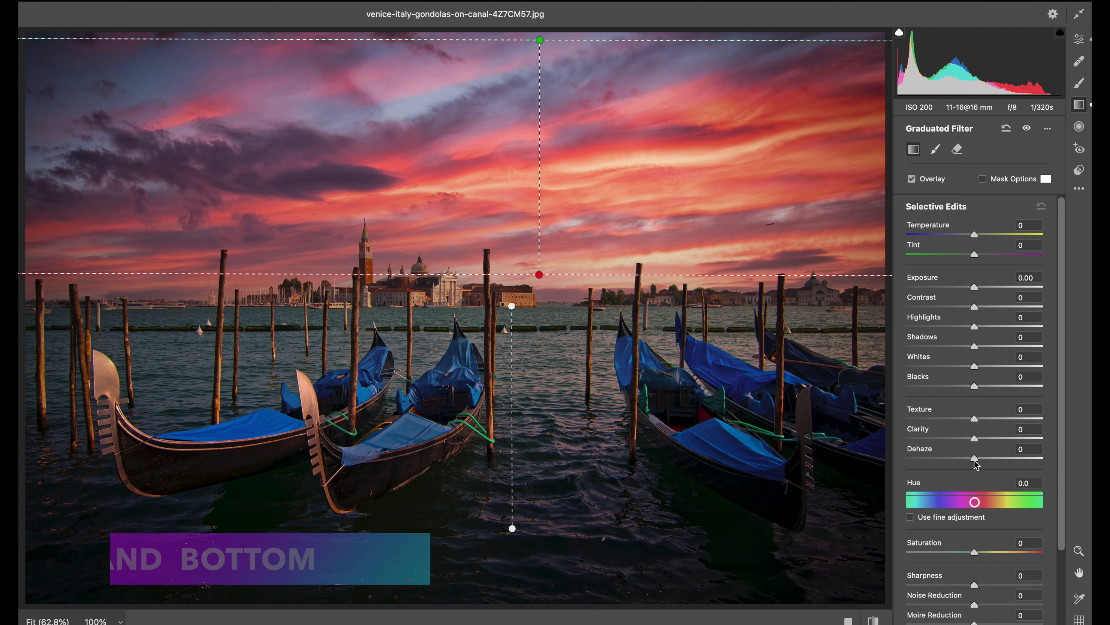
{"action": "mouse_move", "coordinate": [973, 459]}
{"action": "left_mouse_down"}
{"action": "mouse_move", "coordinate": [1027, 455]}
{"action": "mouse_move", "coordinate": [976, 464]}
{"action": "mouse_move", "coordinate": [985, 457]}
{"action": "left_mouse_up"}
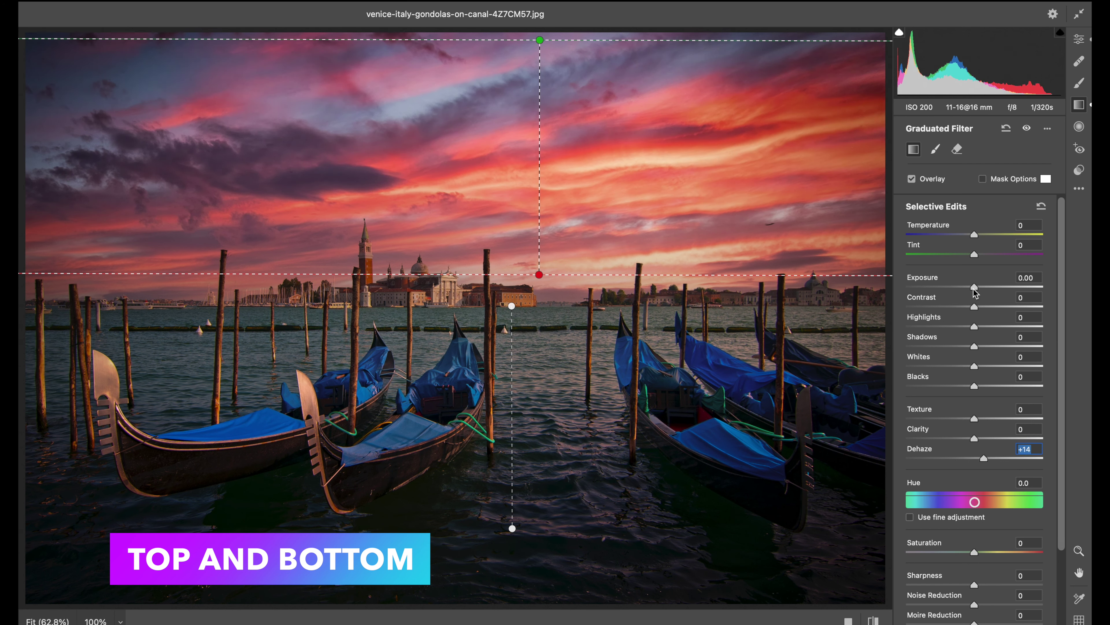
{"action": "left_click_drag", "start_coordinate": [975, 236], "coordinate": [948, 237]}
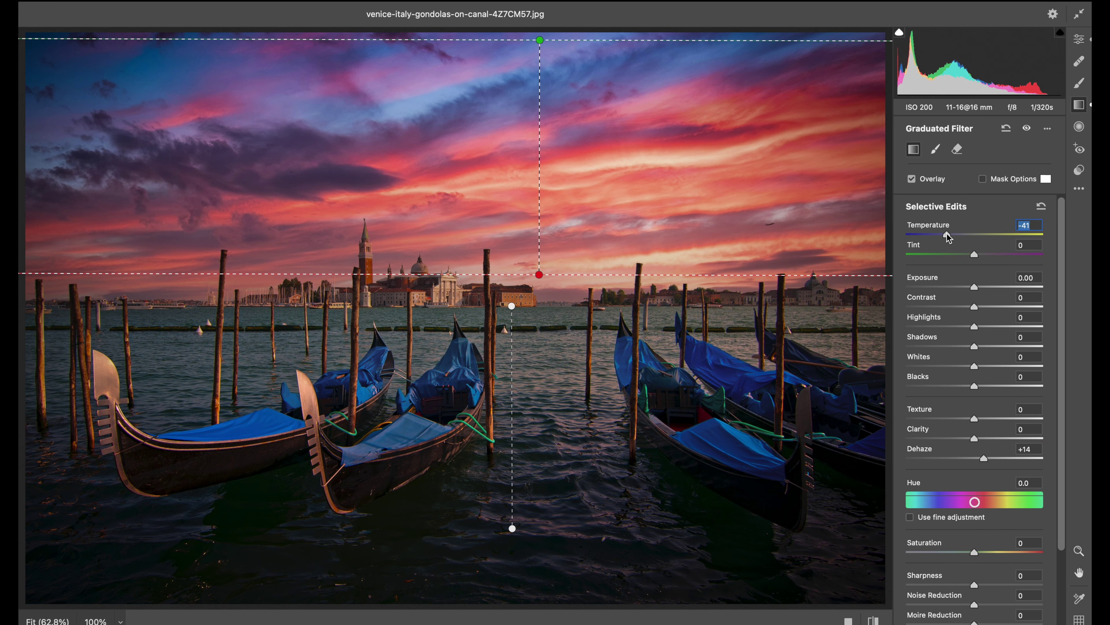
{"action": "left_click_drag", "start_coordinate": [974, 421], "coordinate": [968, 442]}
{"action": "scroll", "coordinate": [969, 389], "scroll_direction": "down", "scroll_amount": 3}
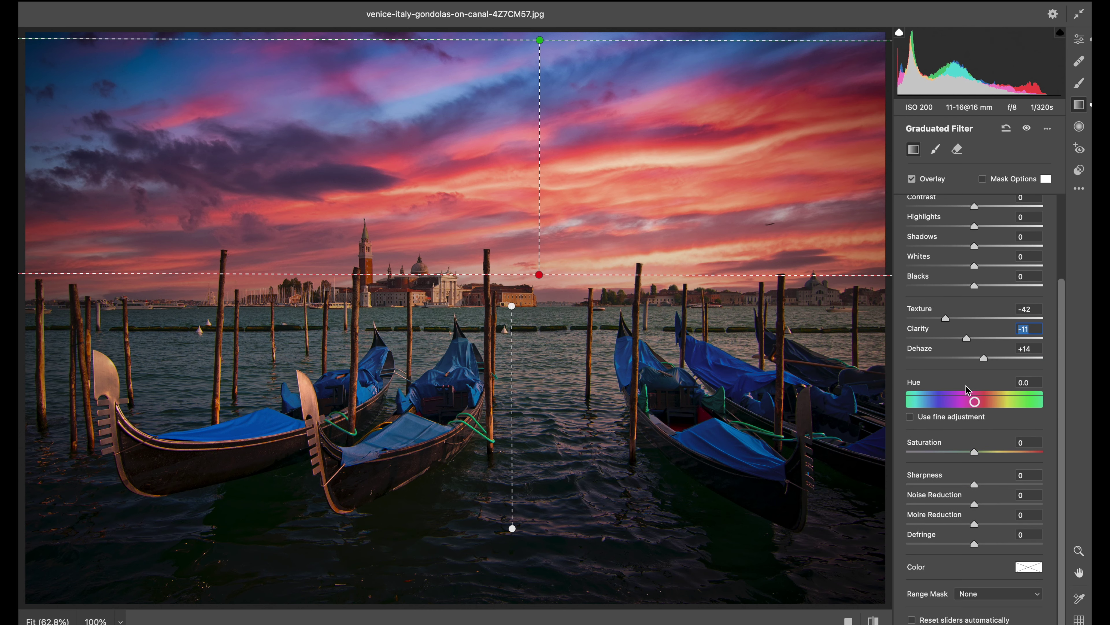
- Restrict the sky gradient with a Luminance range mask whose range starts at 57
{"action": "left_click", "coordinate": [1032, 605]}
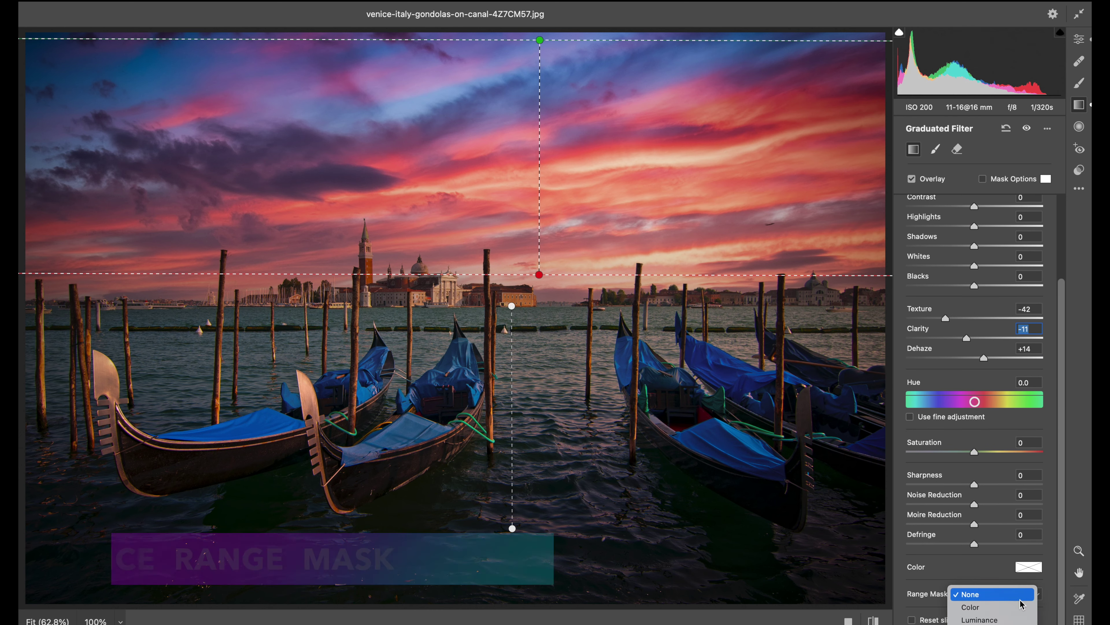
{"action": "left_click", "coordinate": [1006, 620]}
{"action": "scroll", "coordinate": [981, 558], "scroll_direction": "down", "scroll_amount": 2}
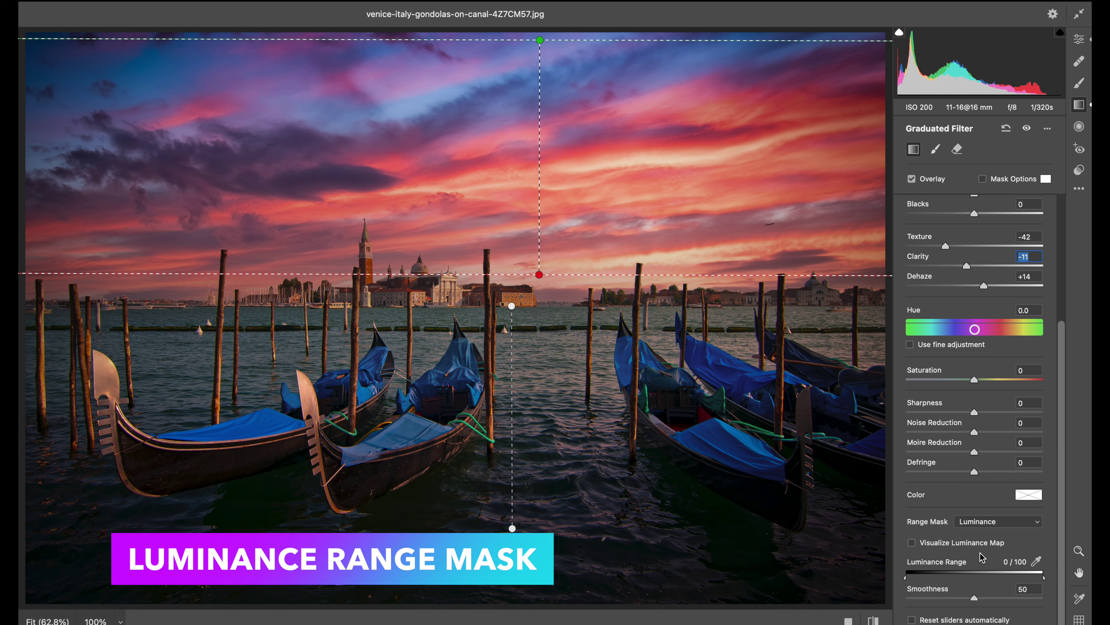
{"action": "left_click_drag", "start_coordinate": [907, 581], "coordinate": [984, 577]}
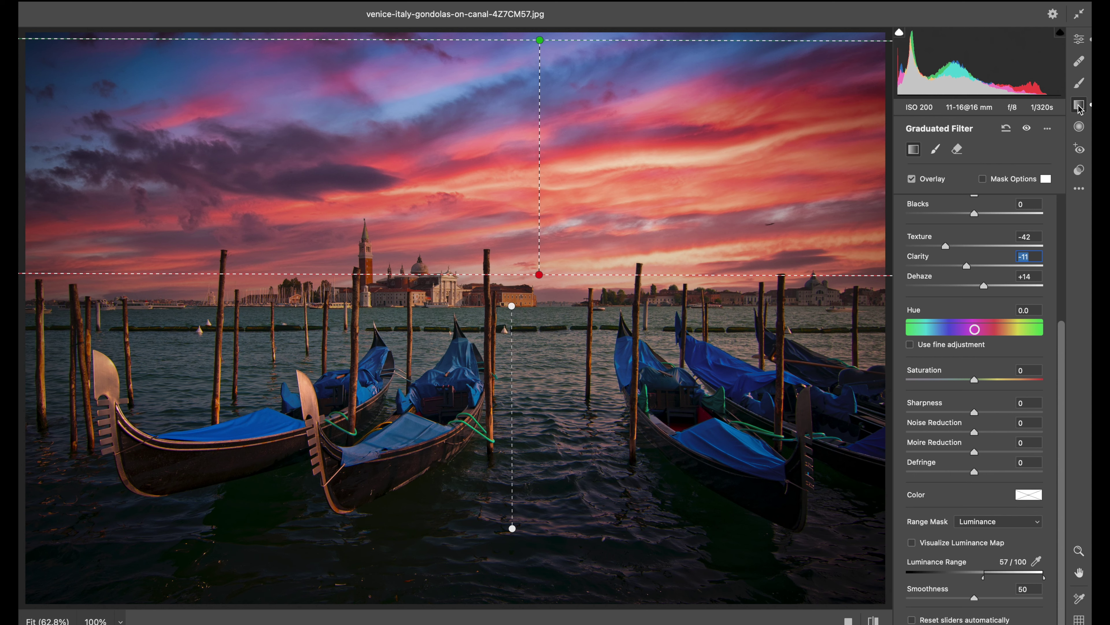
- Color grade with blue shadows, yellow highlights (H 59, S 68) and pink midtones
{"action": "left_click", "coordinate": [1079, 39]}
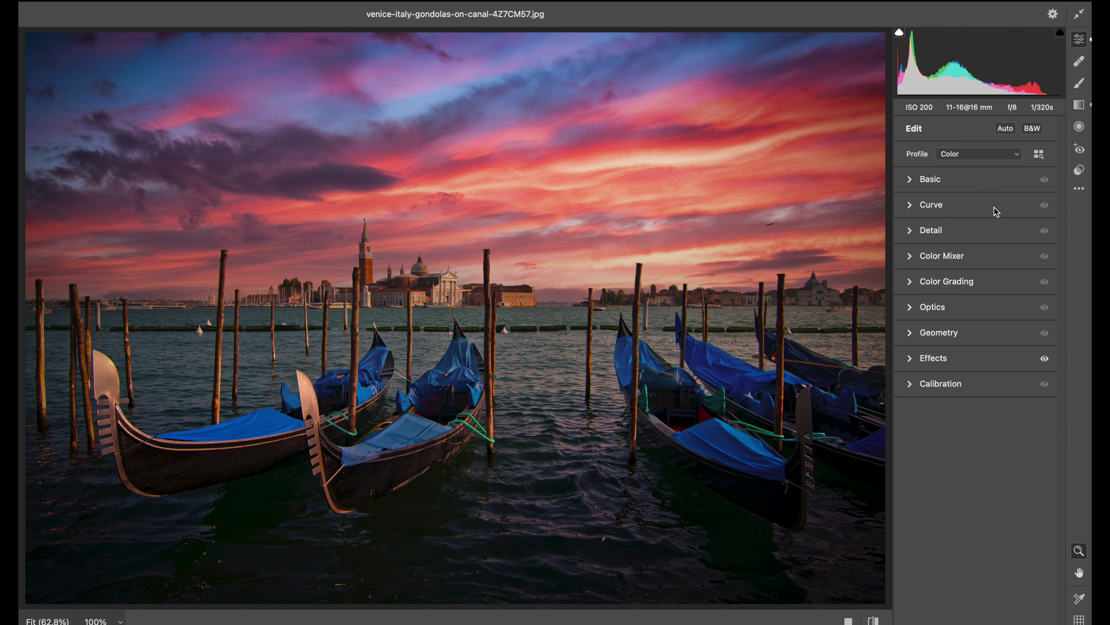
{"action": "left_click", "coordinate": [913, 284]}
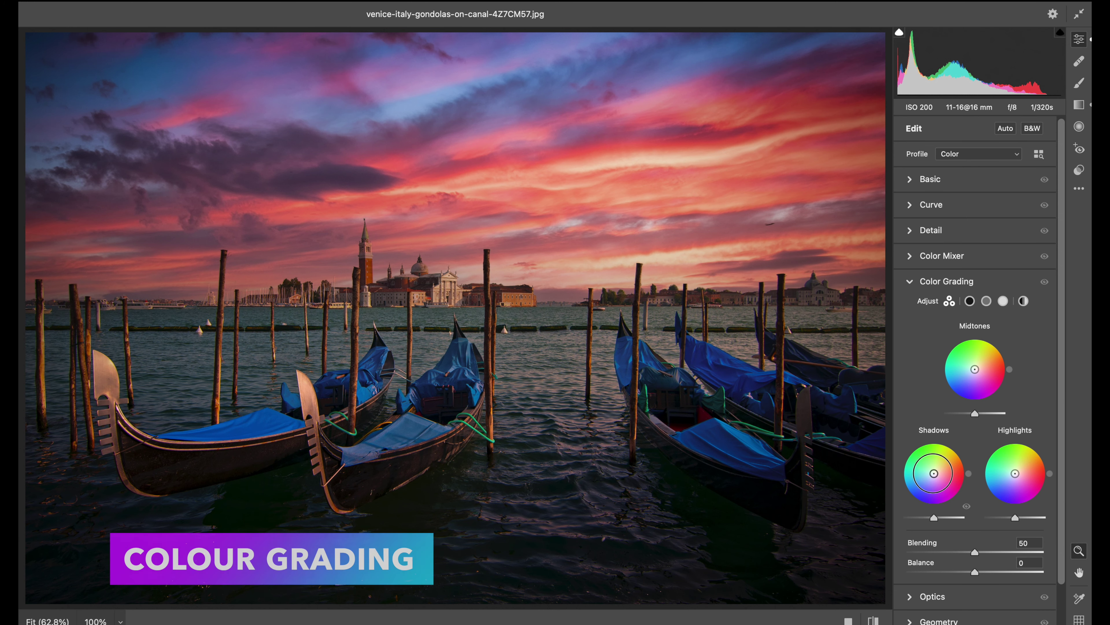
{"action": "left_click_drag", "start_coordinate": [934, 474], "coordinate": [932, 478]}
{"action": "left_click_drag", "start_coordinate": [1015, 473], "coordinate": [1025, 458]}
{"action": "left_click_drag", "start_coordinate": [976, 370], "coordinate": [980, 376]}
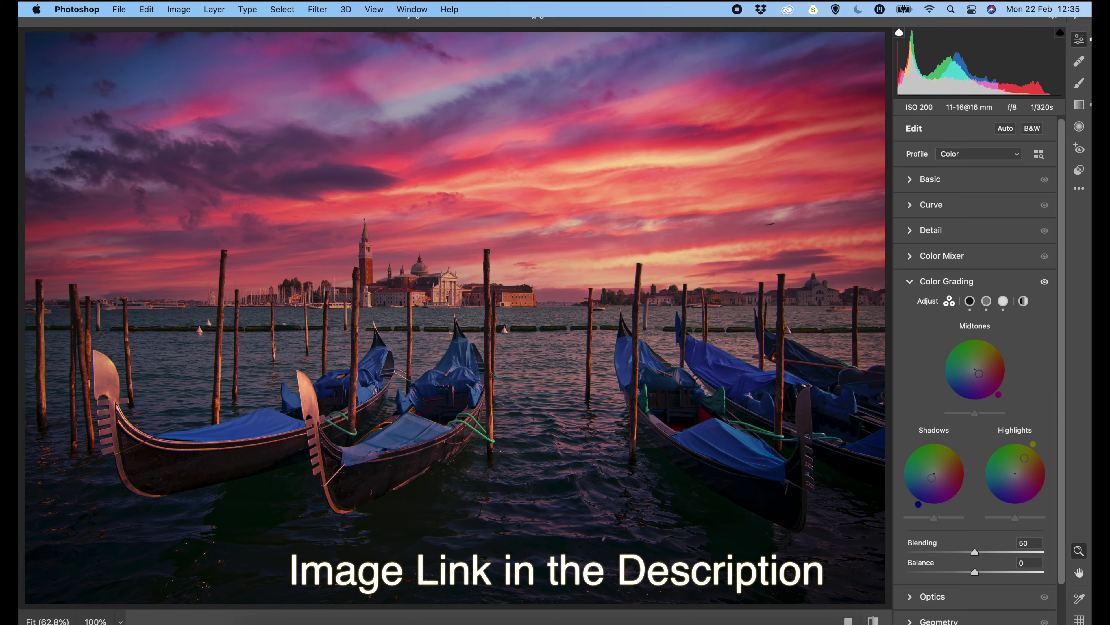
- Apply the Camera Raw edits to Layer 2, then toggle Layer 2's visibility to compare before and after
{"action": "key", "text": "Return"}
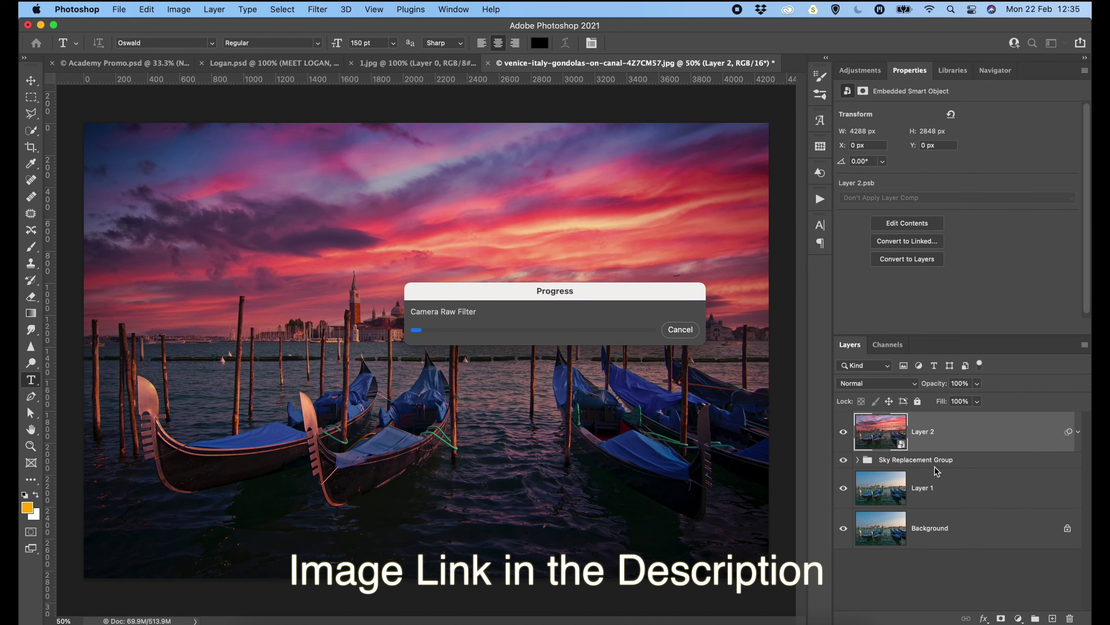
{"action": "left_click", "coordinate": [842, 432]}
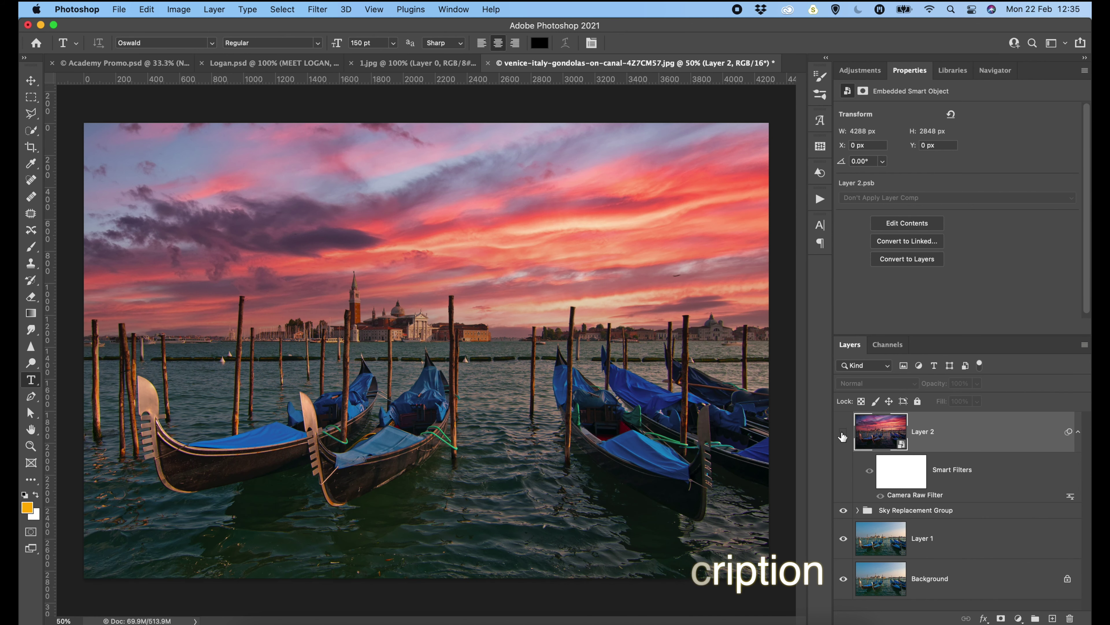
{"action": "left_click", "coordinate": [842, 433]}
{"action": "left_click", "coordinate": [842, 433]}
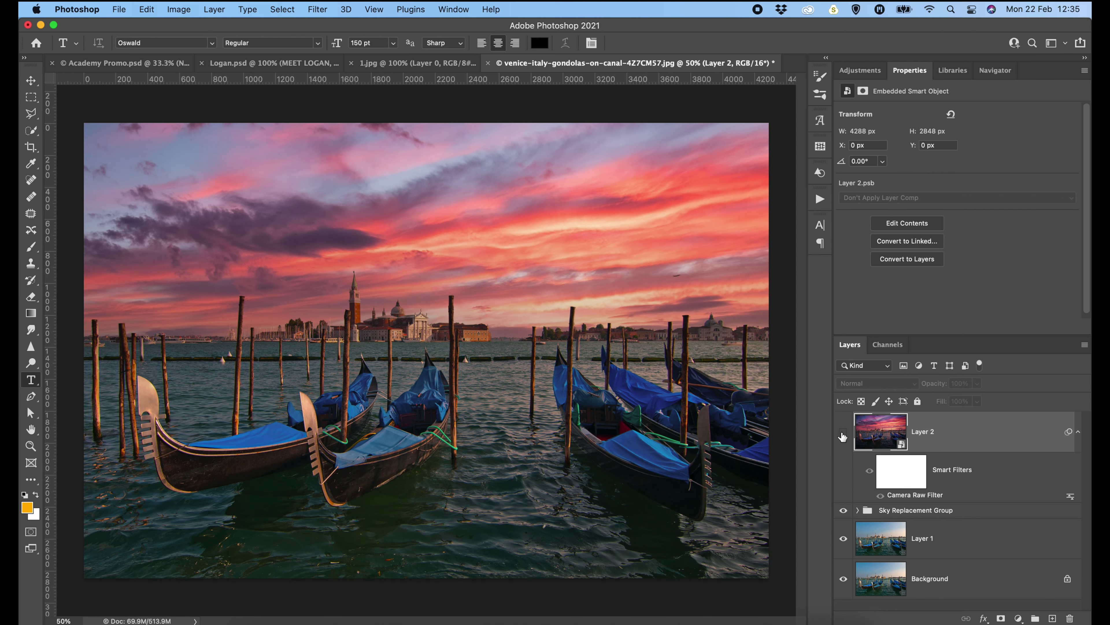
{"action": "left_click", "coordinate": [842, 433]}
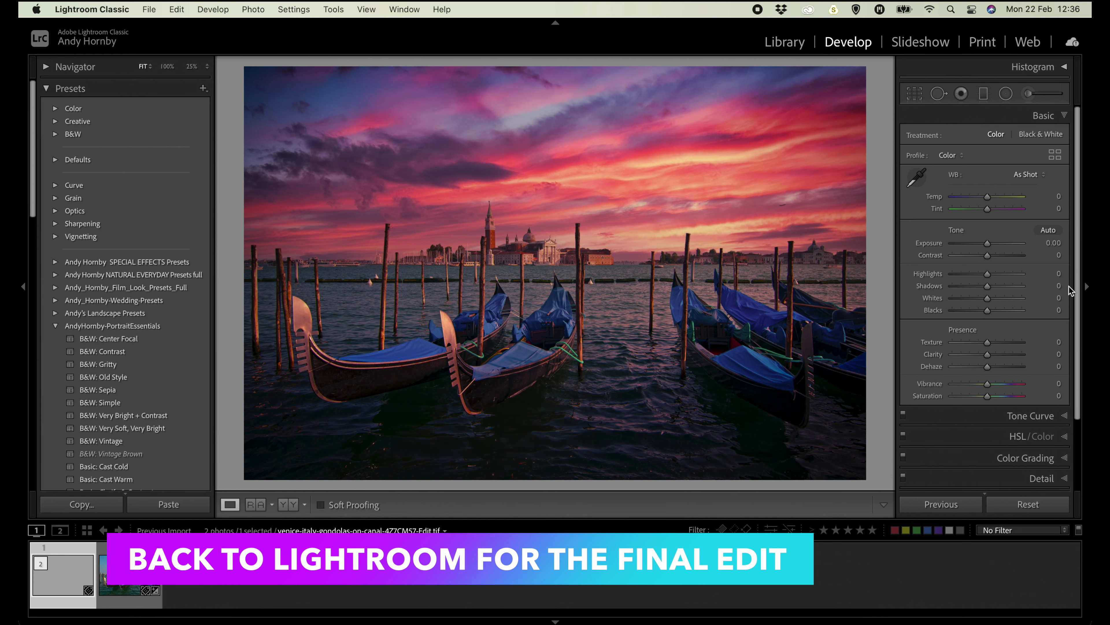
- Add a post-crop vignette with Amount -15 and Highlights 100
{"action": "scroll", "coordinate": [1057, 395], "scroll_direction": "down", "scroll_amount": 3}
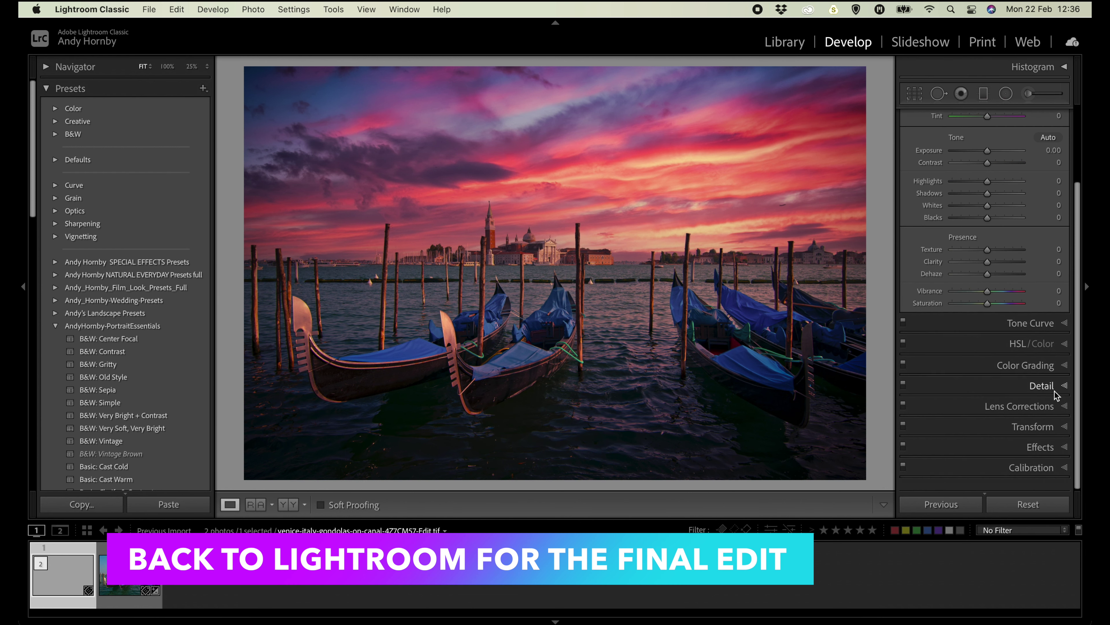
{"action": "scroll", "coordinate": [1057, 395], "scroll_direction": "up", "scroll_amount": 1}
{"action": "left_click", "coordinate": [1043, 455]}
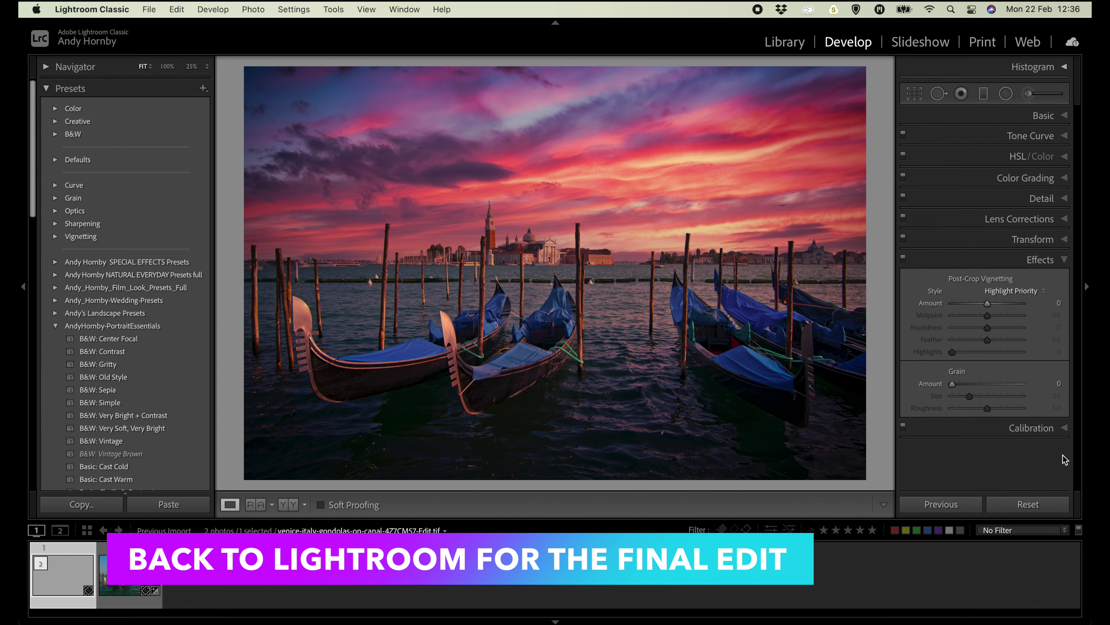
{"action": "mouse_move", "coordinate": [987, 303]}
{"action": "left_mouse_down"}
{"action": "mouse_move", "coordinate": [987, 339]}
{"action": "mouse_move", "coordinate": [1022, 340]}
{"action": "mouse_move", "coordinate": [936, 320]}
{"action": "mouse_move", "coordinate": [981, 305]}
{"action": "left_mouse_up"}
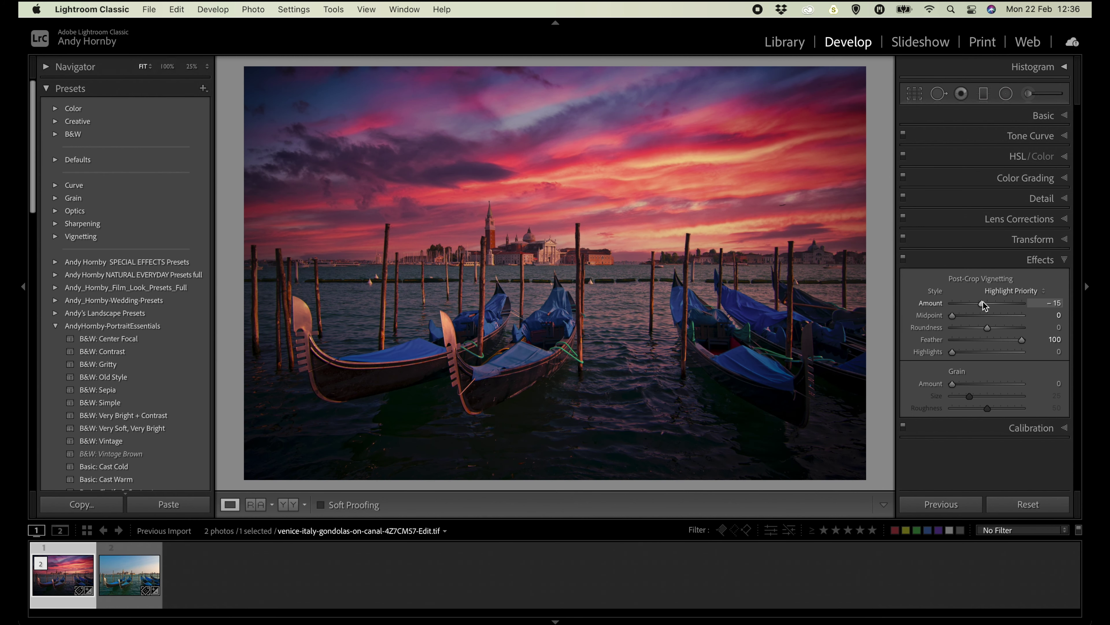
{"action": "left_click_drag", "start_coordinate": [953, 351], "coordinate": [1083, 356]}
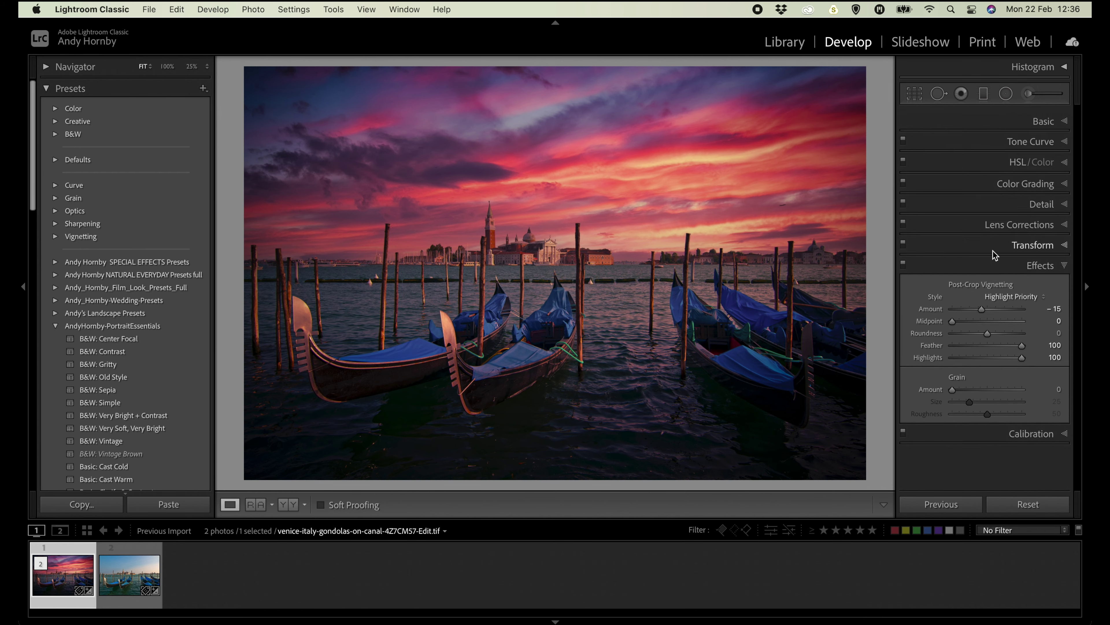
- Crop the gondola photo to a 16 x 9 ratio, repositioning the image within the frame
{"action": "key", "text": "r"}
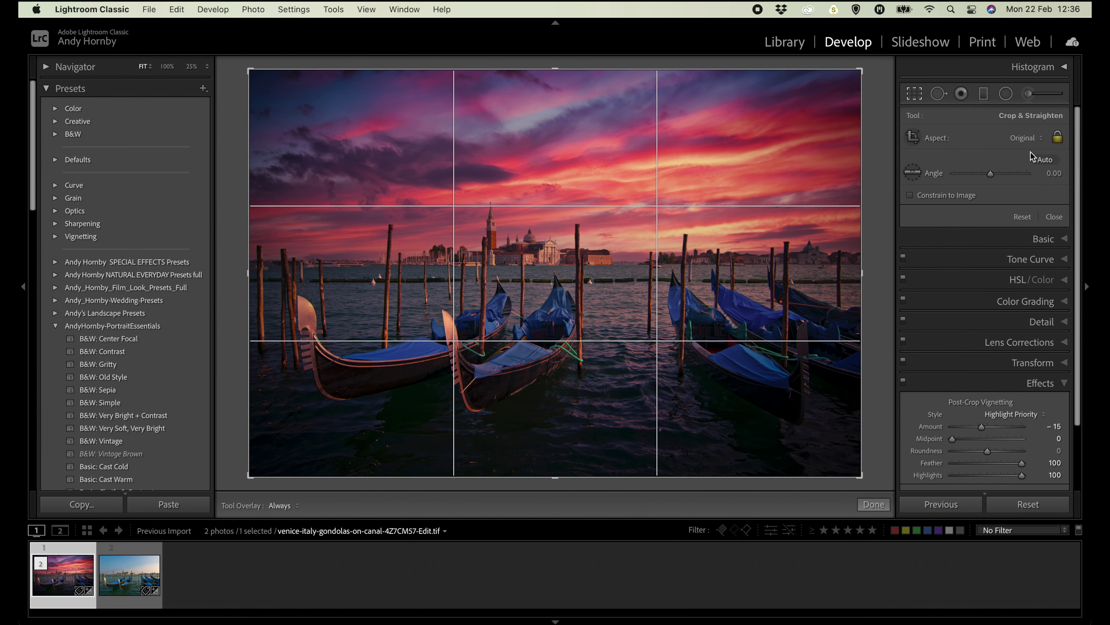
{"action": "left_click", "coordinate": [1039, 139]}
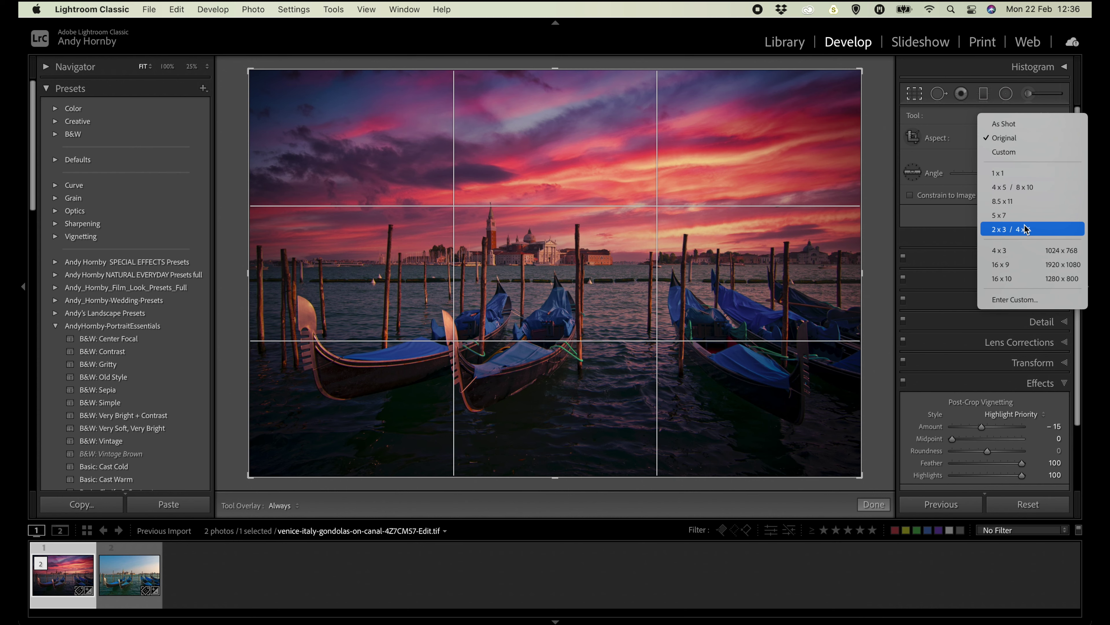
{"action": "left_click", "coordinate": [1018, 265]}
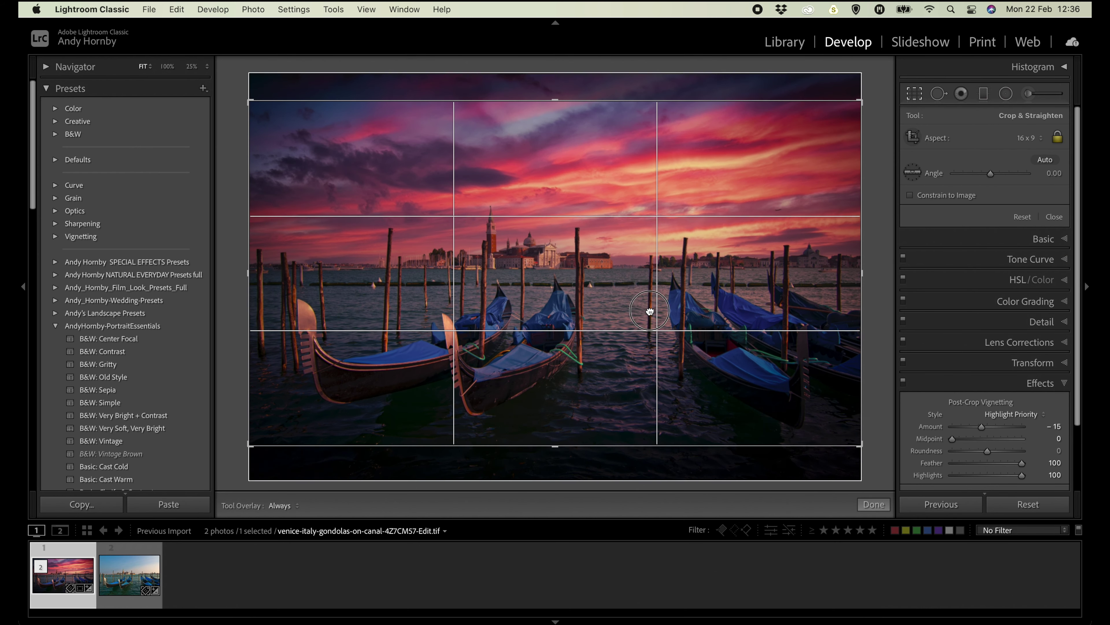
{"action": "left_click_drag", "start_coordinate": [650, 311], "coordinate": [649, 335]}
{"action": "key", "text": "Return"}
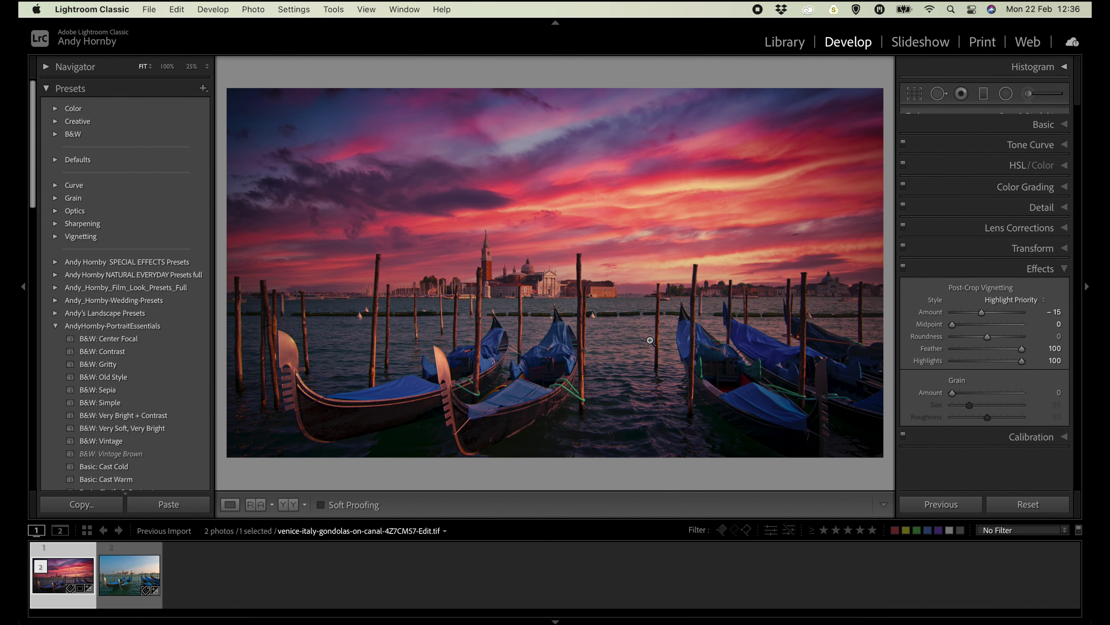